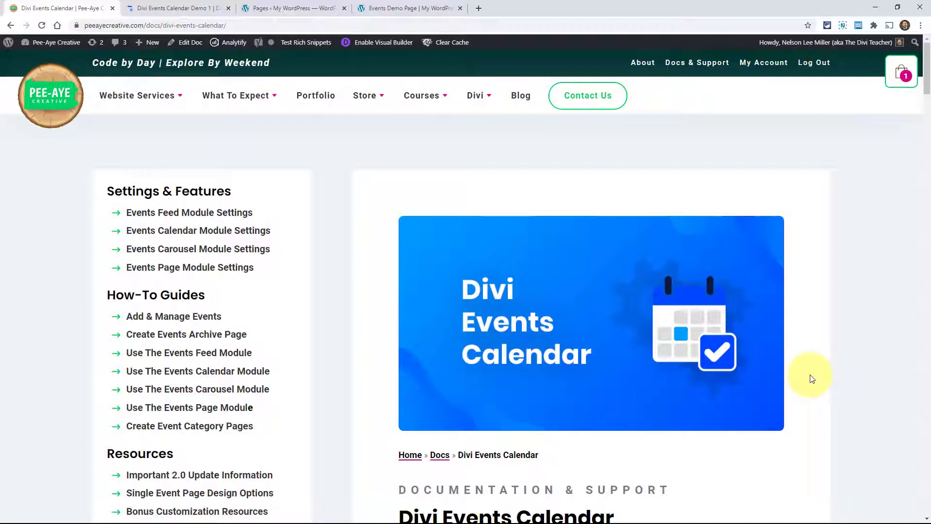
Scroll through the Divi Events Calendar docs, return to the top, then scroll down to Installation Instructions.
scroll(804, 383, down, 2)
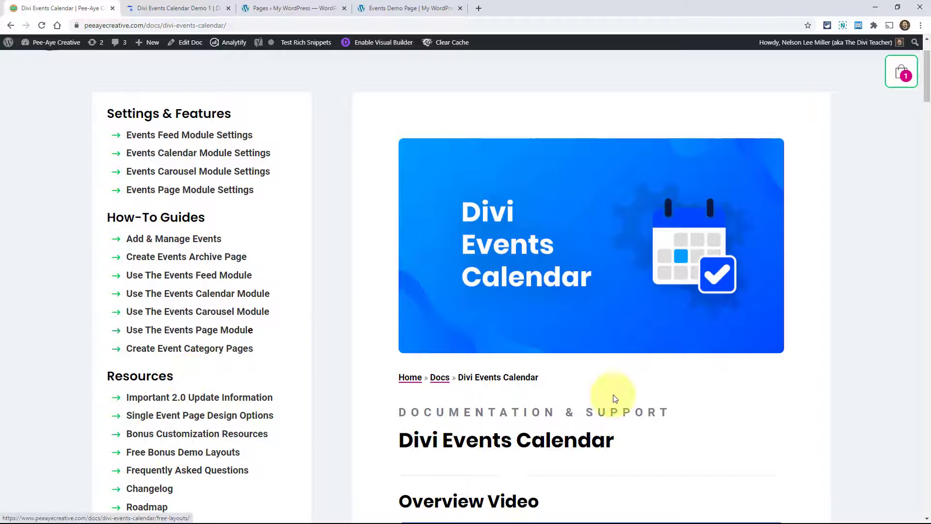
scroll(731, 379, down, 6)
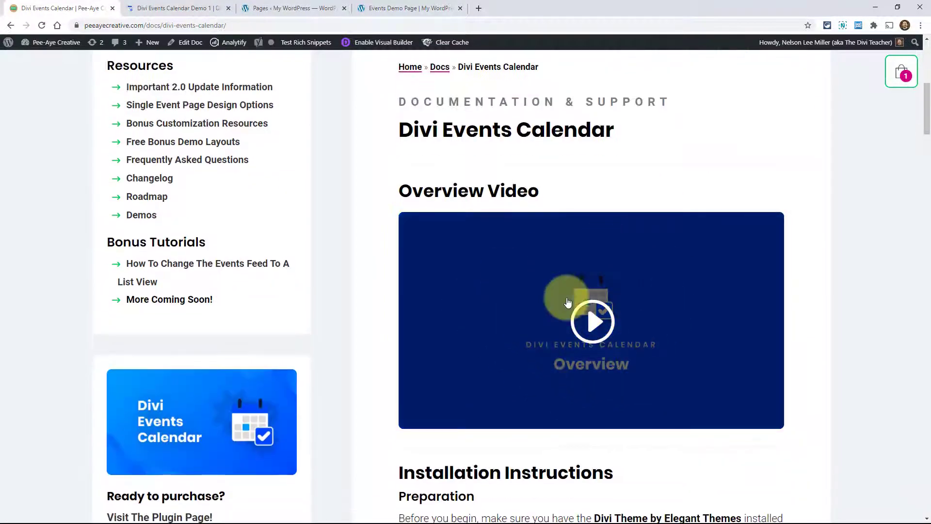
scroll(821, 355, down, 7)
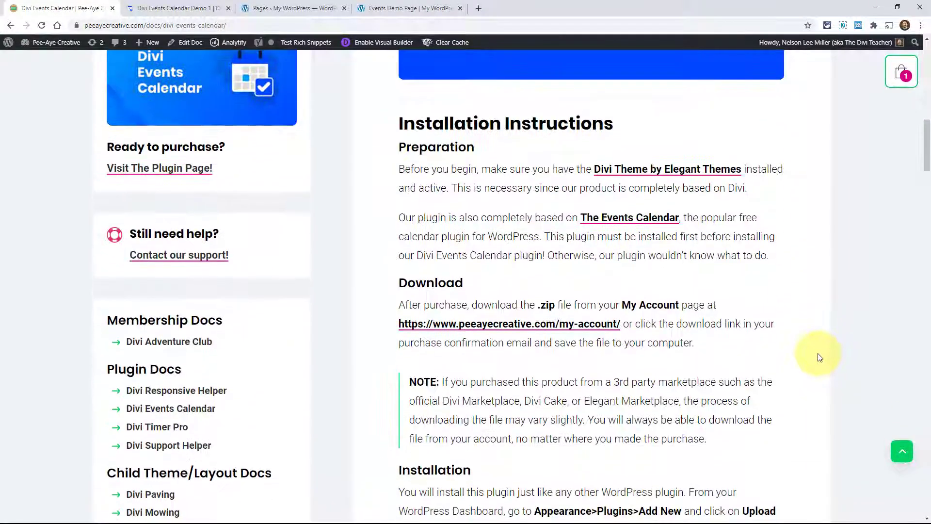
scroll(514, 356, down, 2)
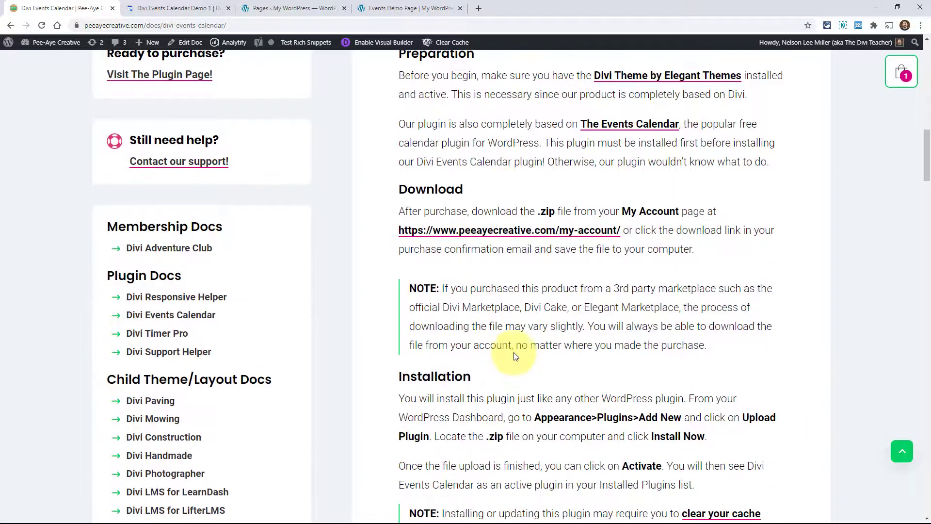
scroll(515, 356, down, 9)
scroll(647, 222, down, 1)
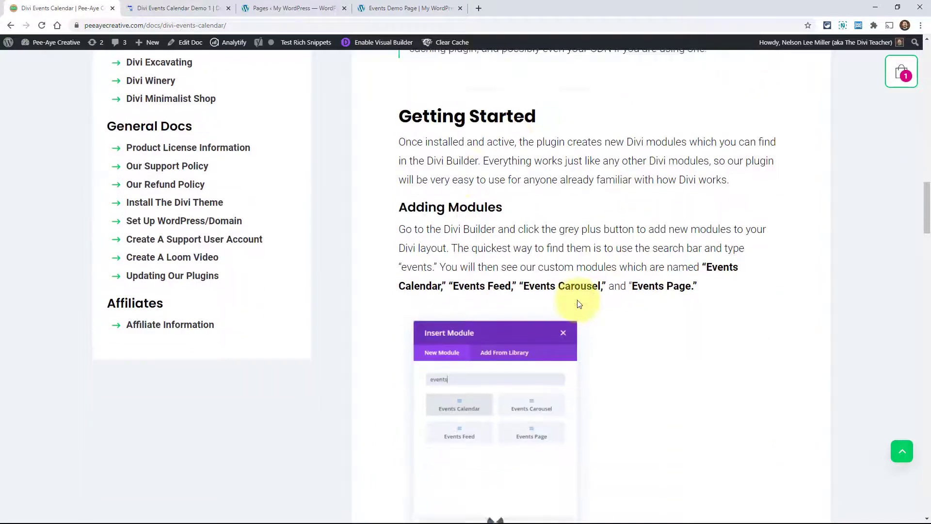
scroll(572, 300, down, 4)
scroll(533, 301, down, 3)
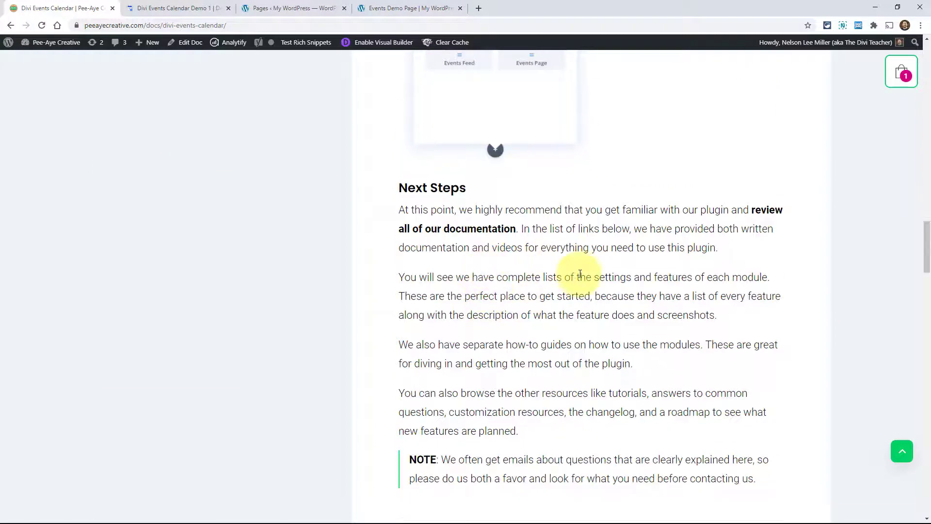
scroll(580, 274, down, 9)
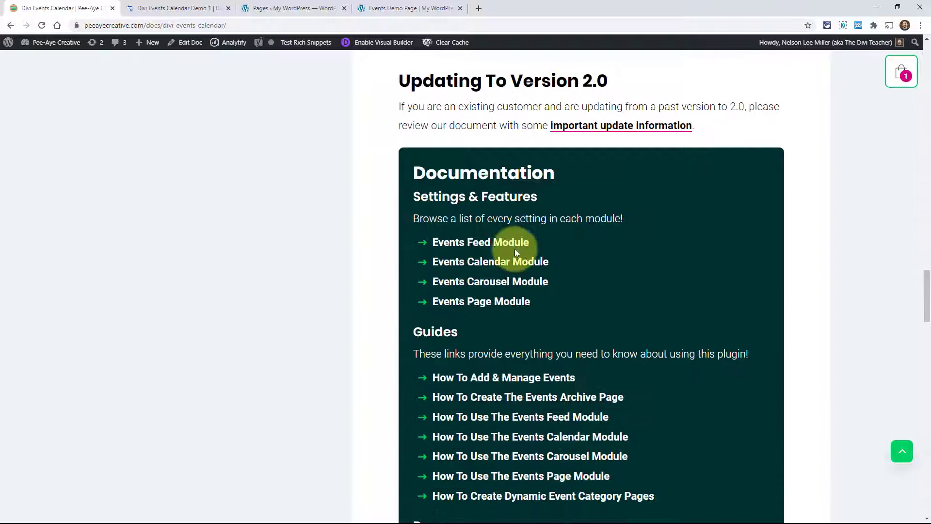
scroll(514, 249, down, 9)
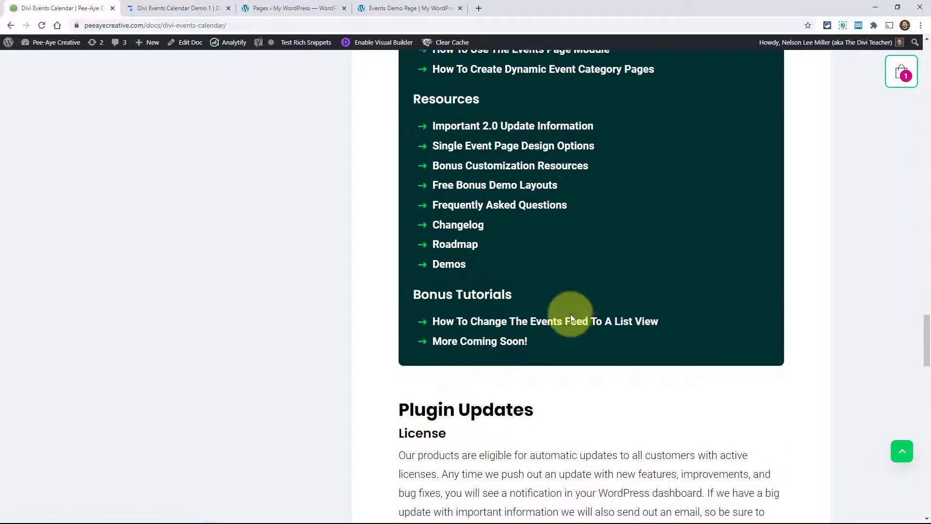
scroll(570, 318, down, 6)
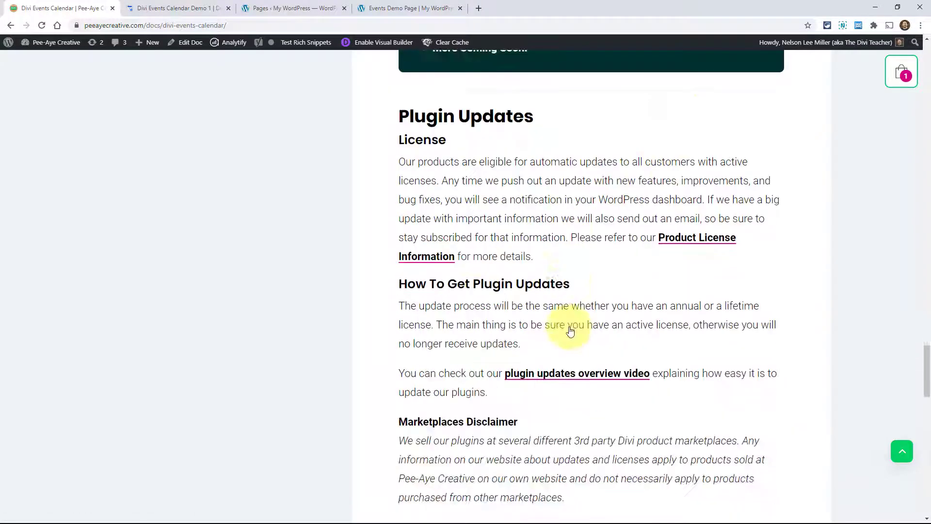
scroll(570, 331, down, 3)
click(899, 452)
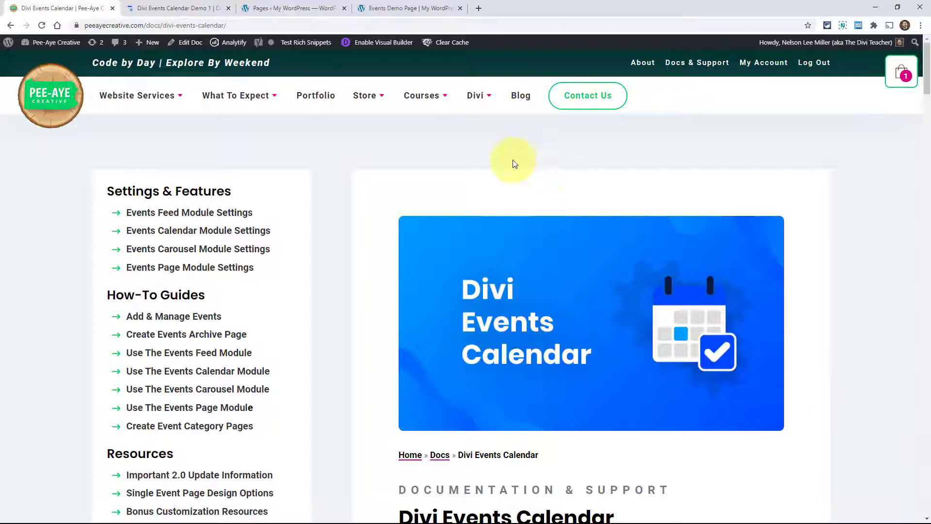
scroll(309, 182, down, 10)
scroll(463, 299, down, 1)
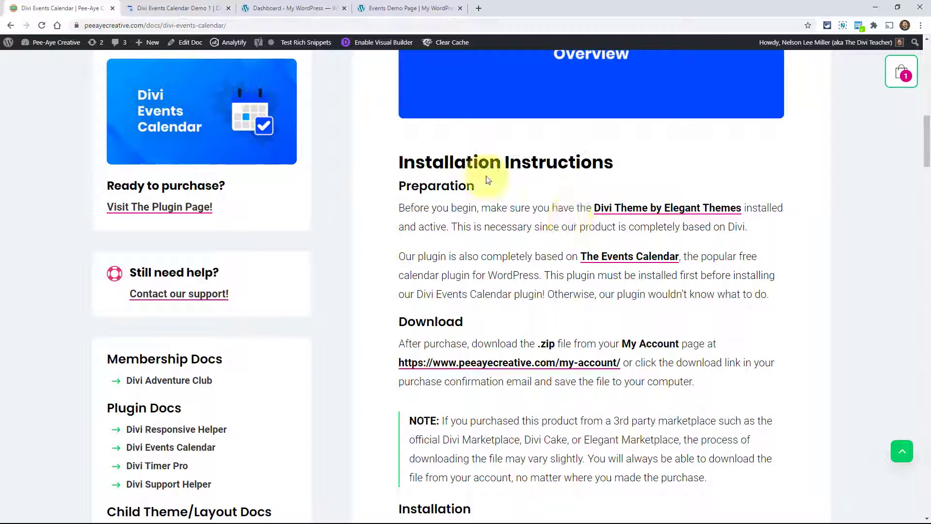
Search the plugin directory for 'the events calendar', then install and activate The Events Calendar.
click(280, 10)
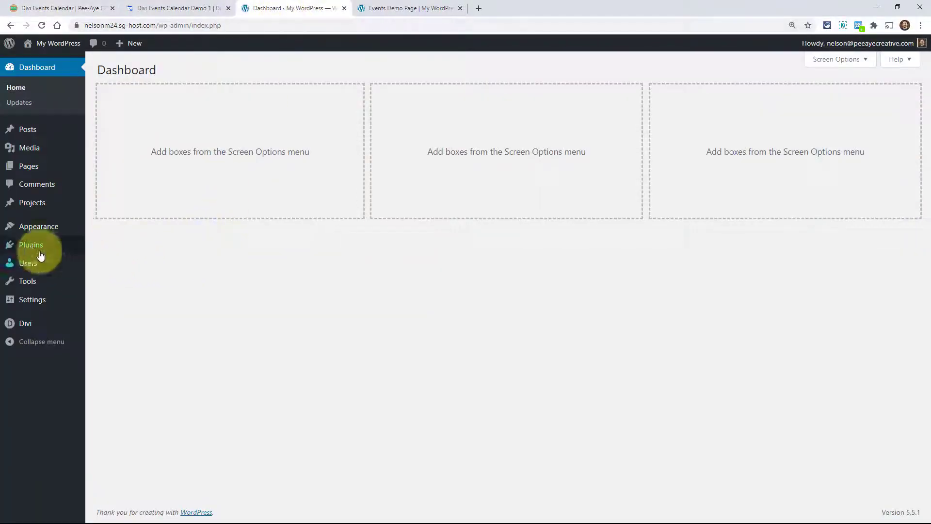
mouse_move(40, 256)
click(111, 265)
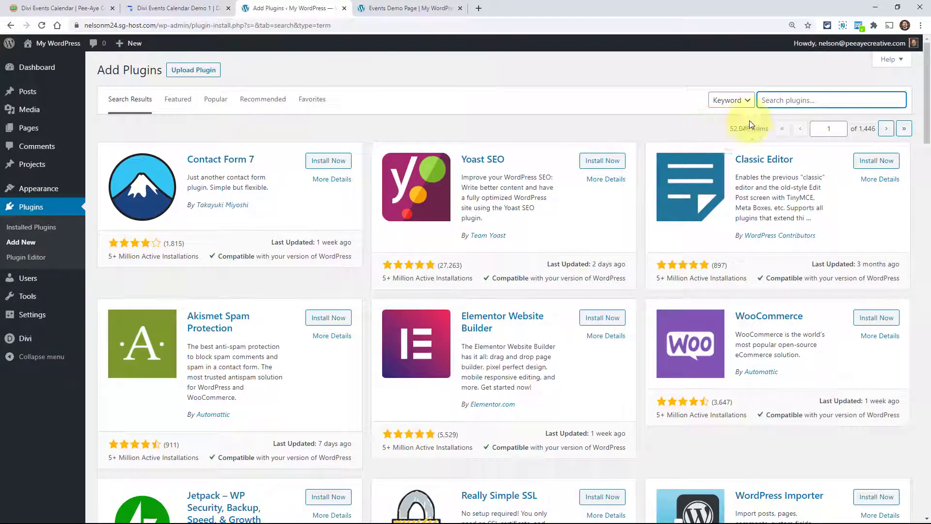
click(788, 101)
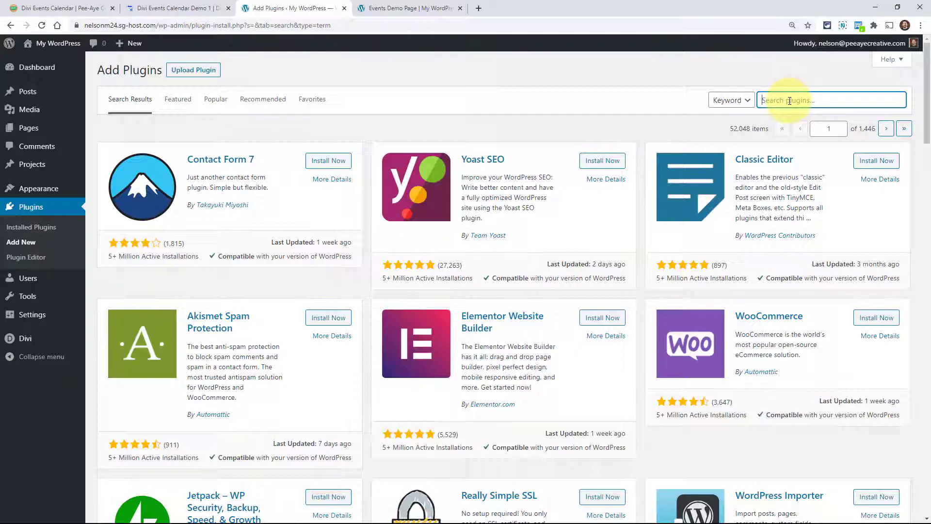
text(the events calendar)
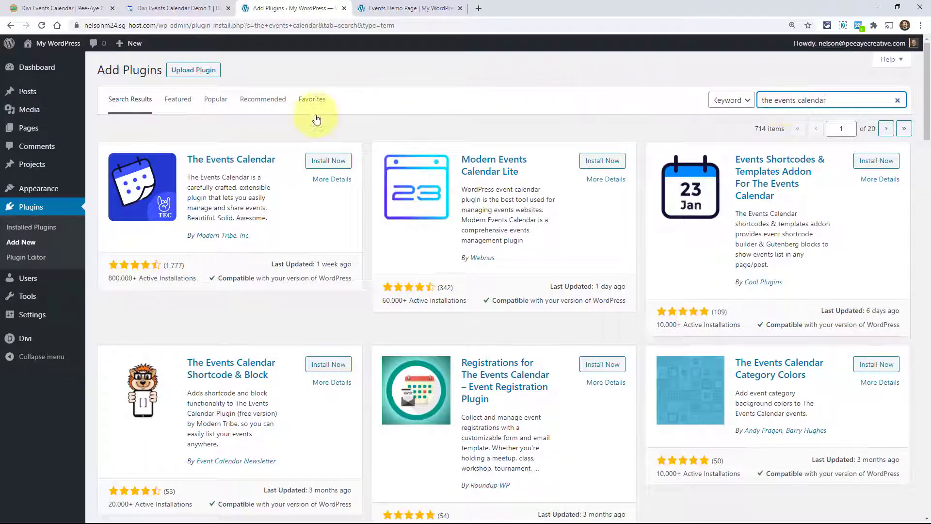
click(329, 161)
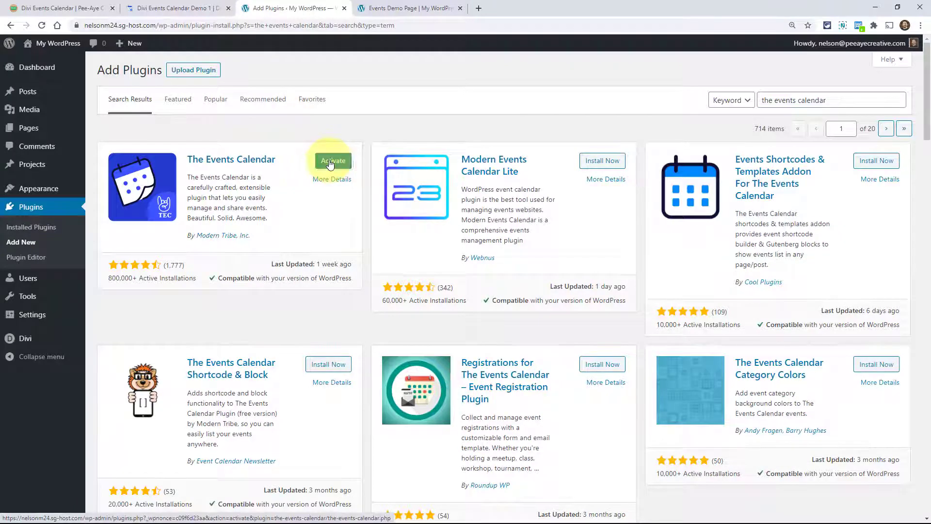
click(331, 161)
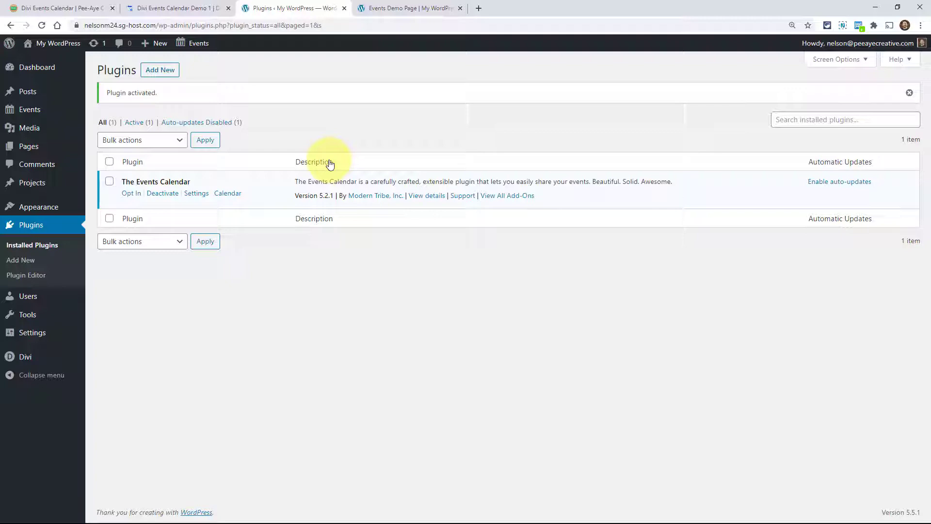
Look back over the installation notes in the Divi Events Calendar docs.
click(83, 8)
scroll(315, 262, up, 5)
scroll(311, 274, up, 5)
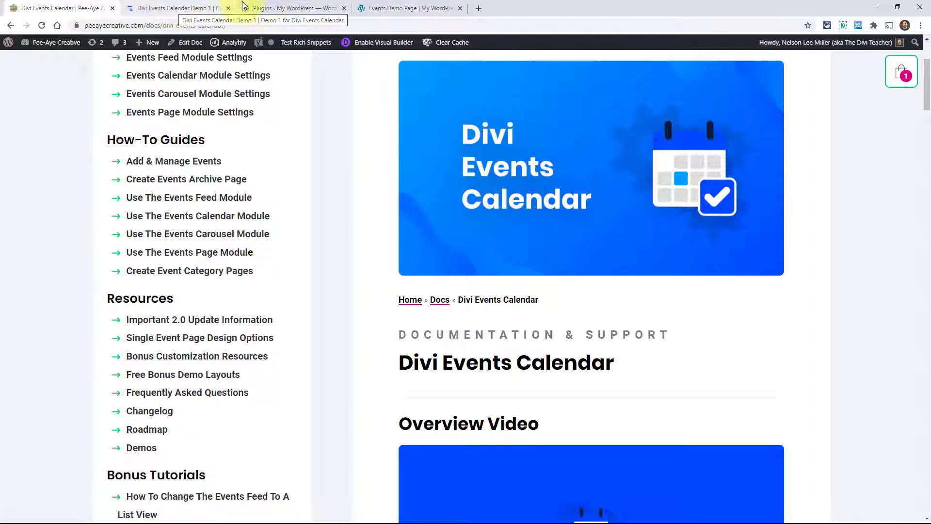
Upload divi-event-calendar-module.zip as a new plugin, install it and activate it.
click(271, 6)
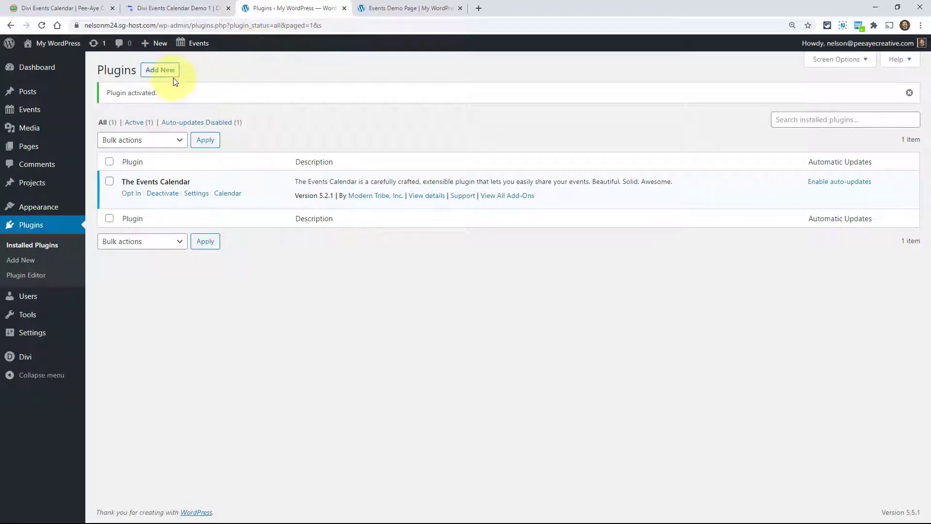
click(157, 71)
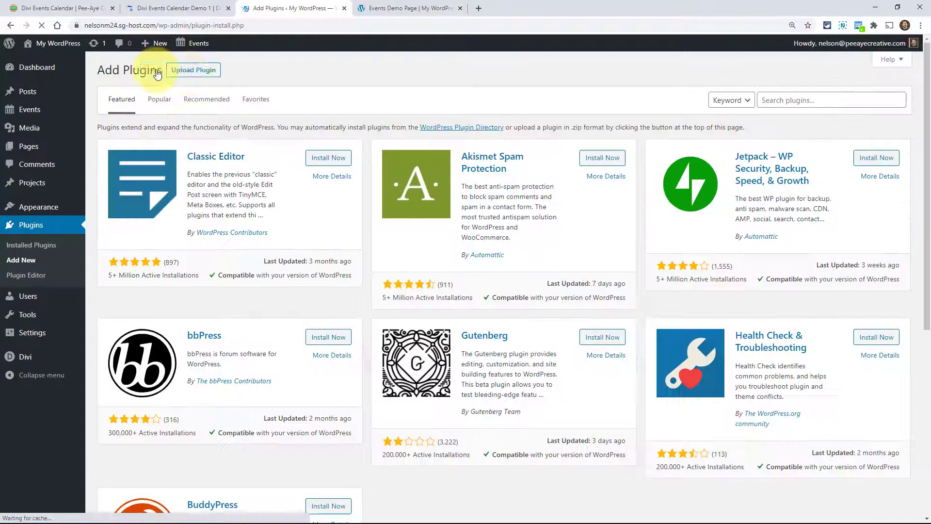
click(193, 71)
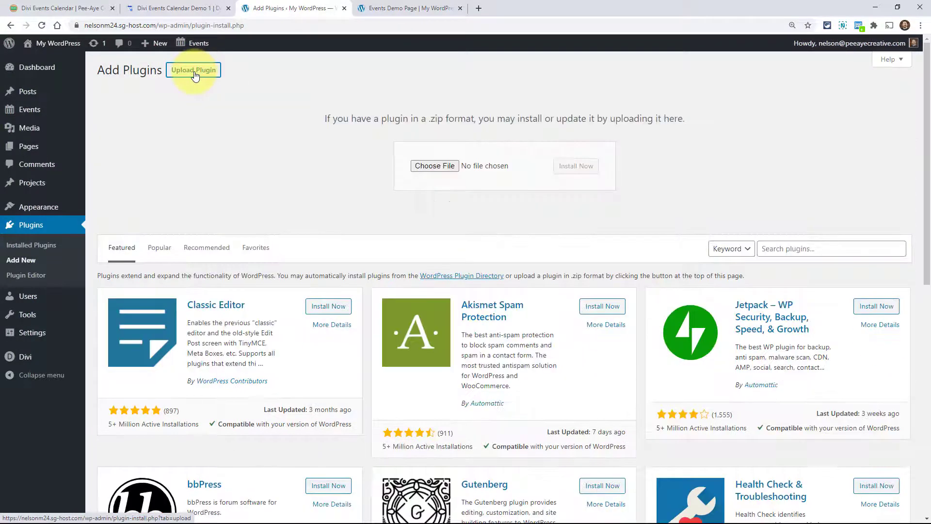
click(434, 166)
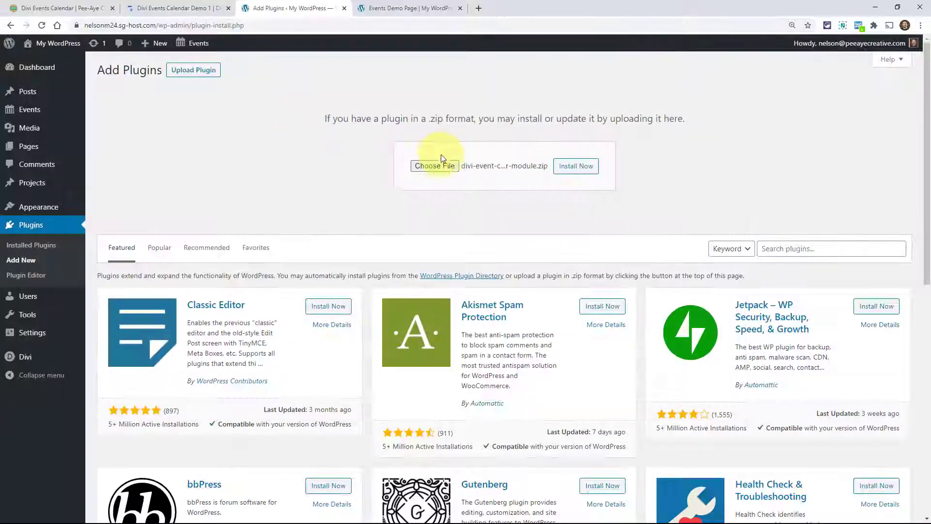
click(575, 167)
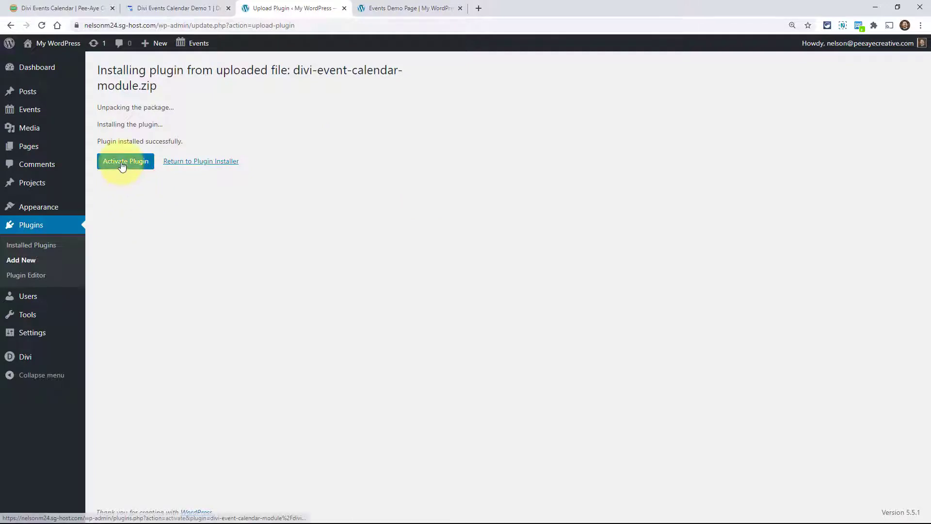
click(121, 165)
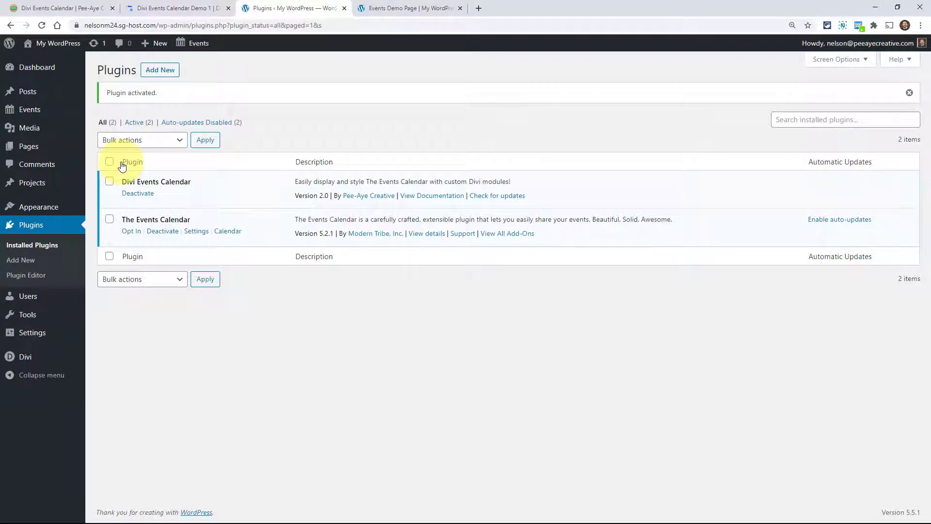
Start the Video page layout from scratch with a one-column row.
mouse_move(31, 111)
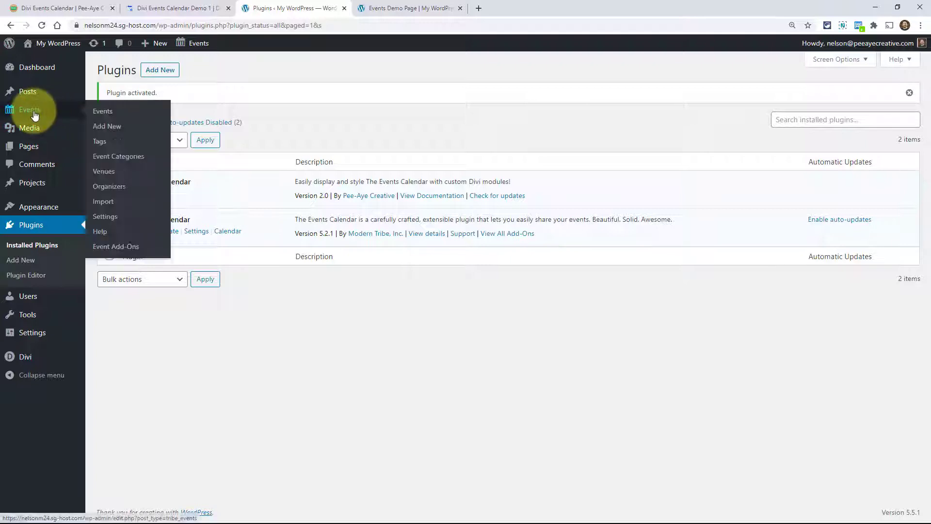
click(105, 128)
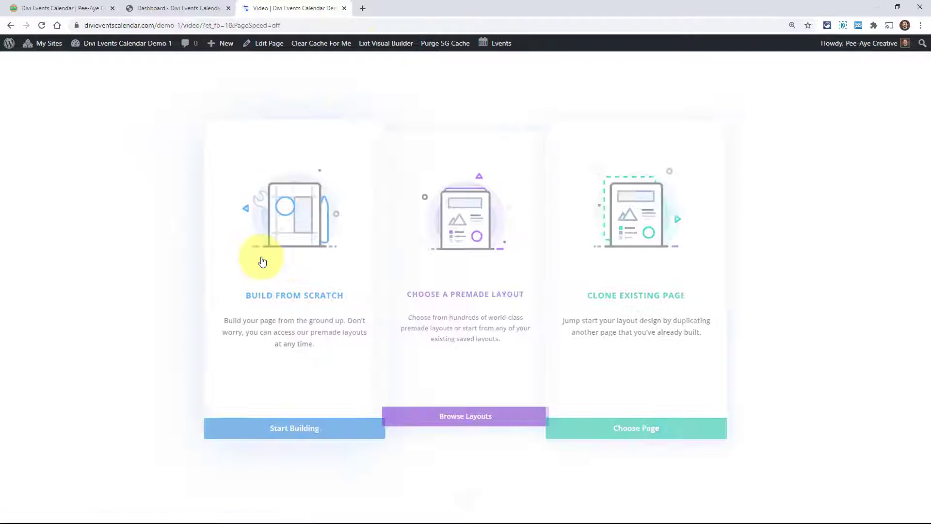
click(262, 261)
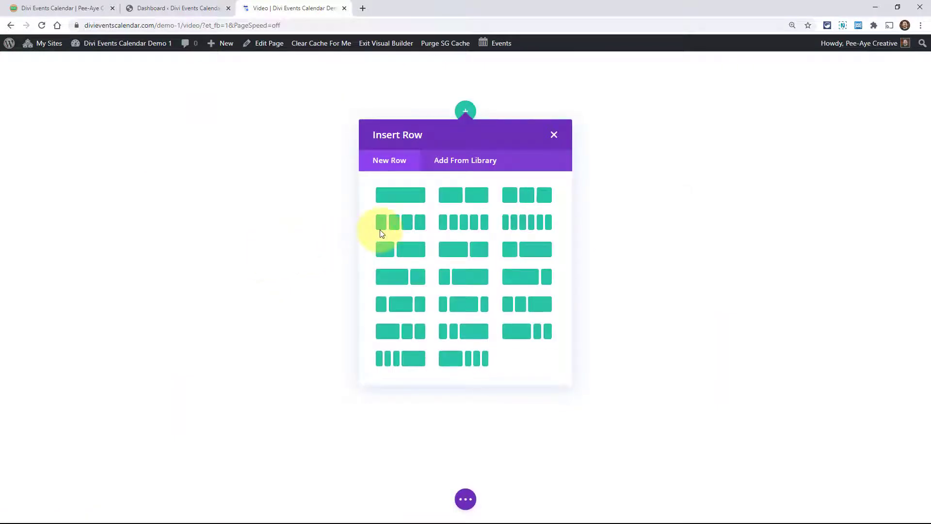
click(393, 197)
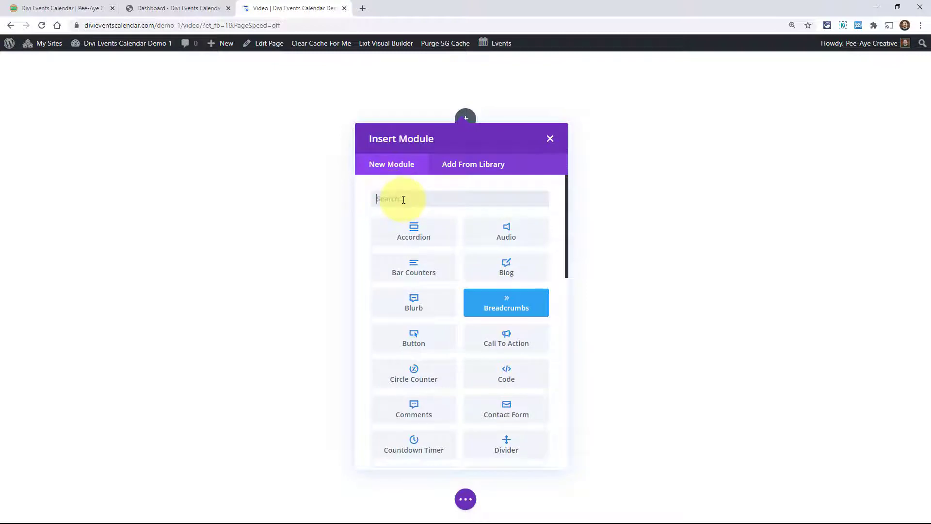
Search modules for 'ev' and add the Events Feed module to the row.
text(w)
key(BackSpace)
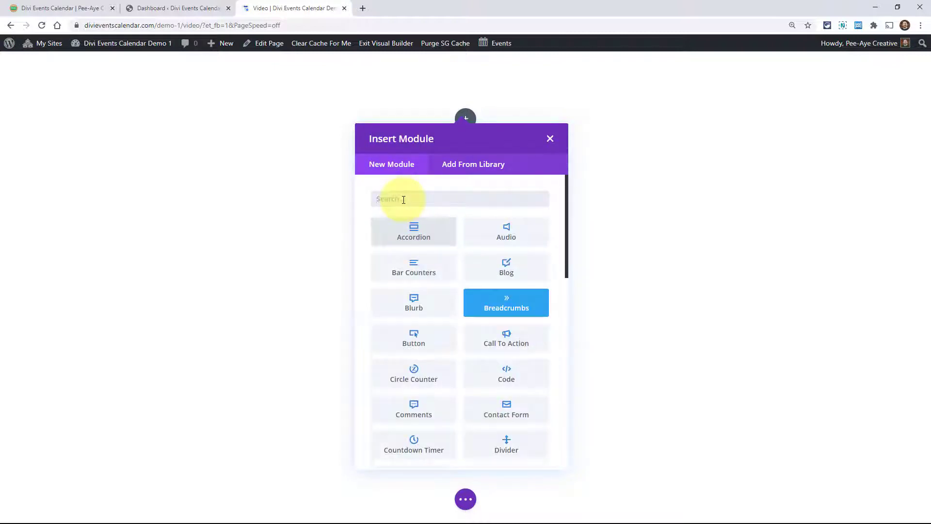
text(ev)
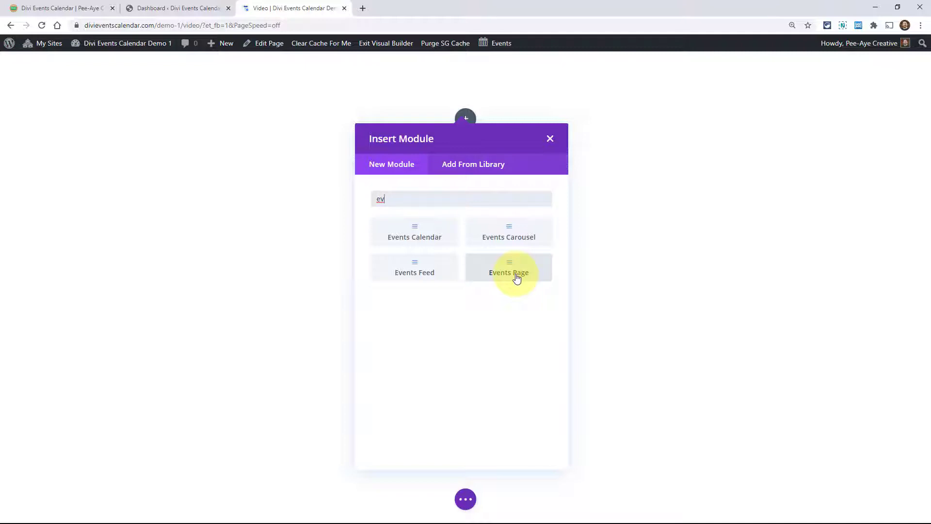
click(402, 277)
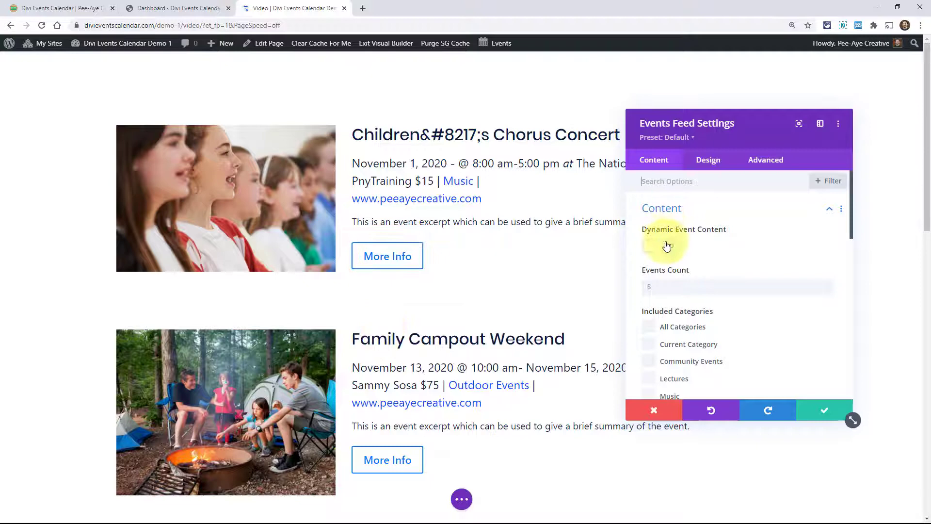
Review the Events Feed Design layout: 1 Column, Image Left, Details Right.
scroll(678, 306, down, 5)
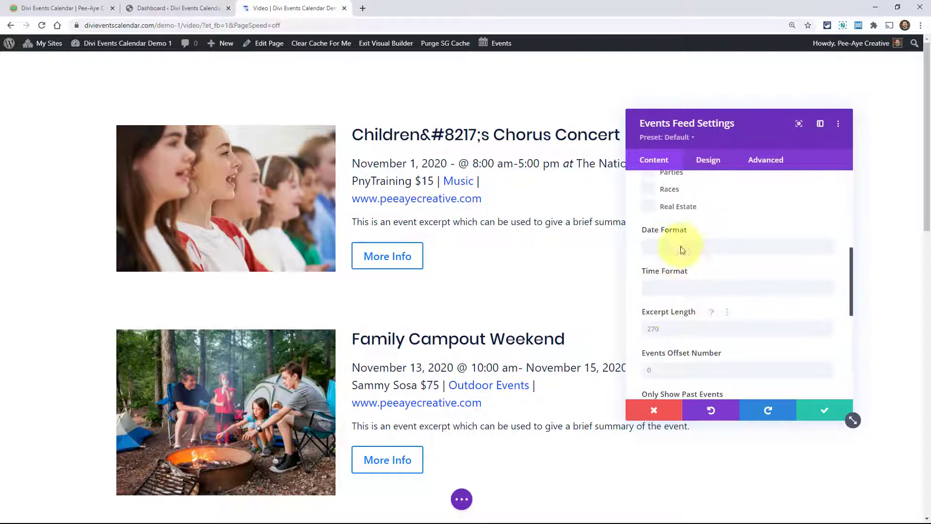
scroll(681, 249, down, 6)
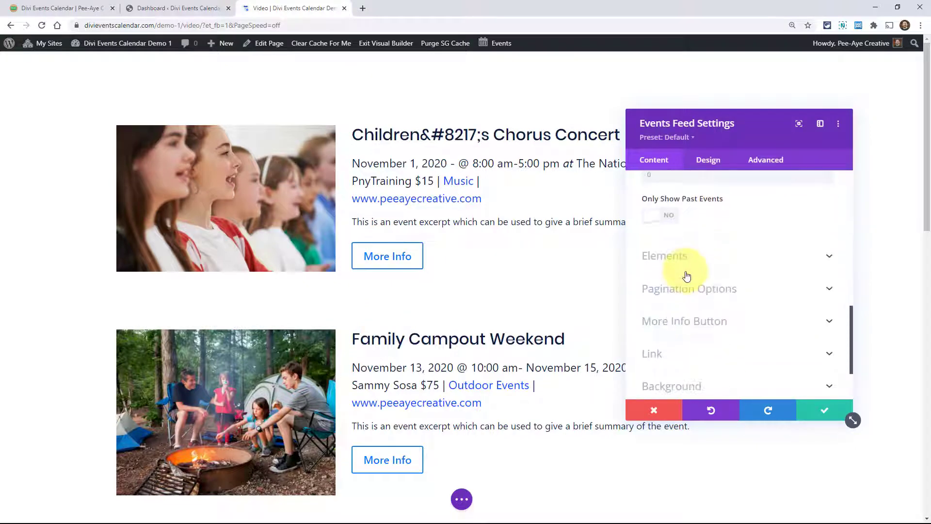
click(708, 163)
click(673, 209)
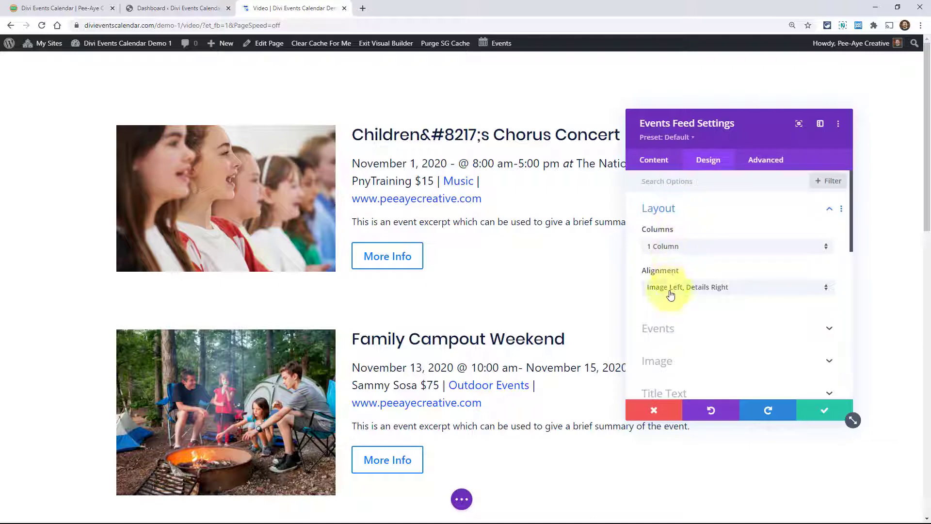
scroll(681, 248, down, 4)
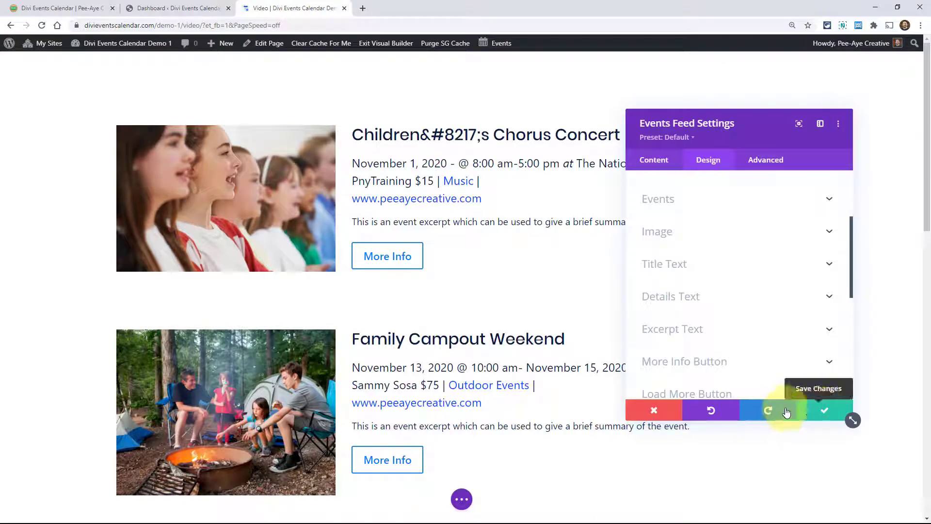
From the documentation page, open the Events Feed Module demo.
click(63, 8)
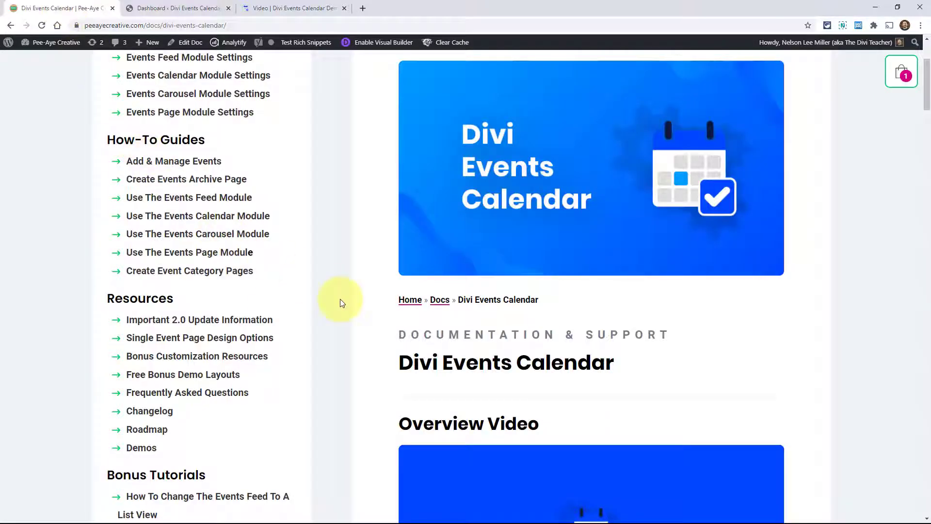
scroll(340, 302, up, 2)
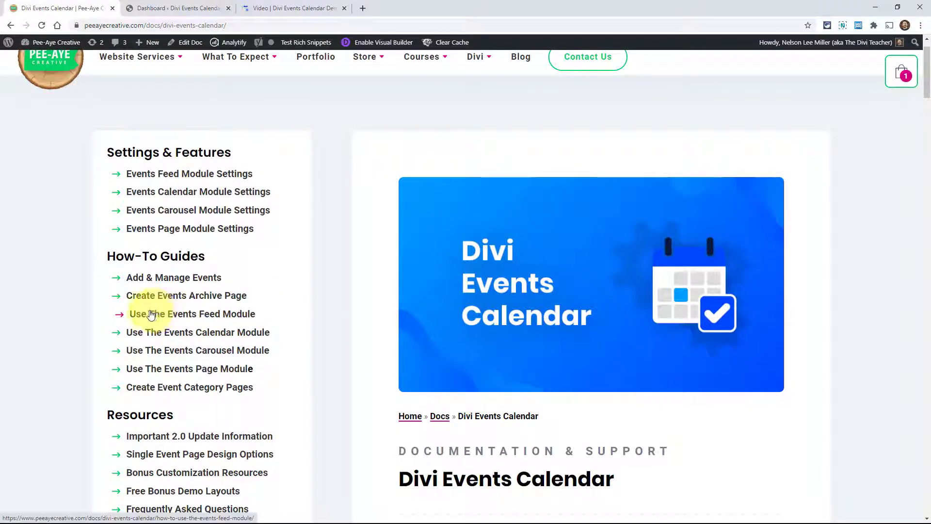
click(178, 315)
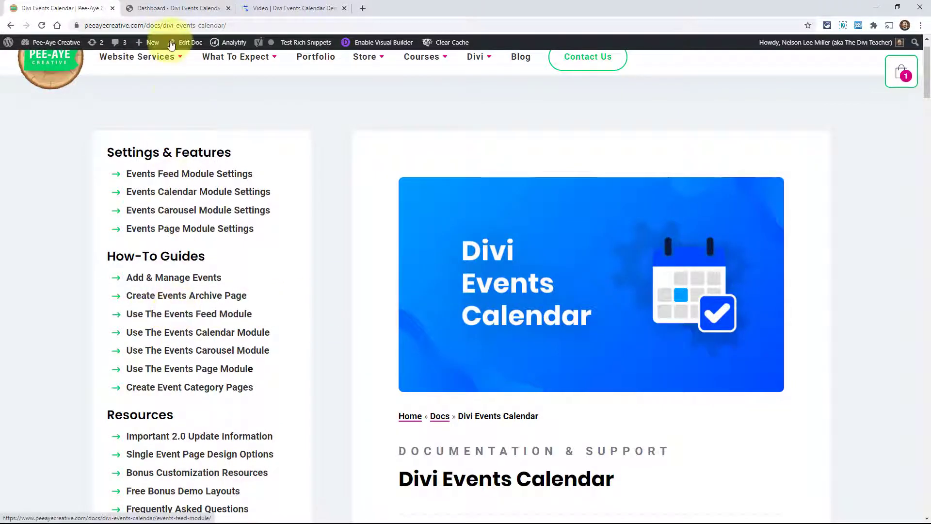
Go to the Events Feed Stacked Options demo page from the demo site menu.
scroll(385, 297, down, 1)
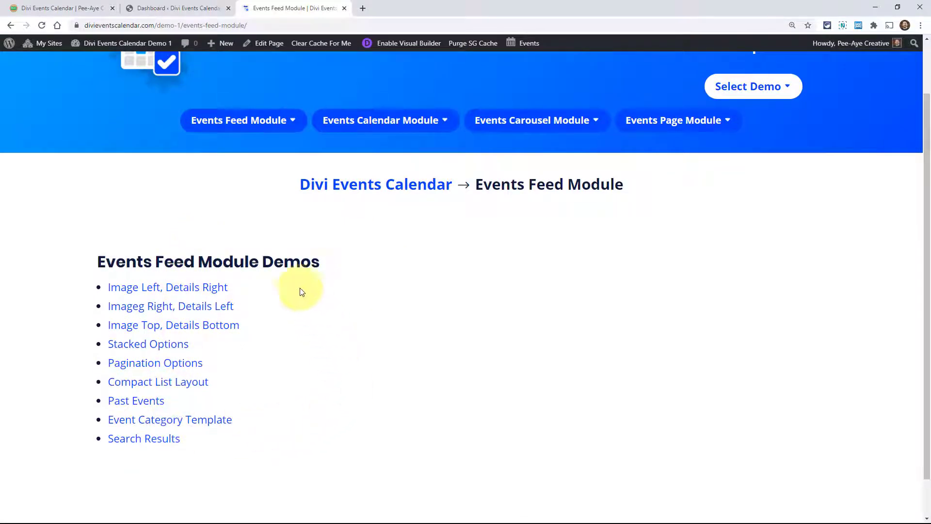
mouse_move(235, 127)
mouse_move(215, 151)
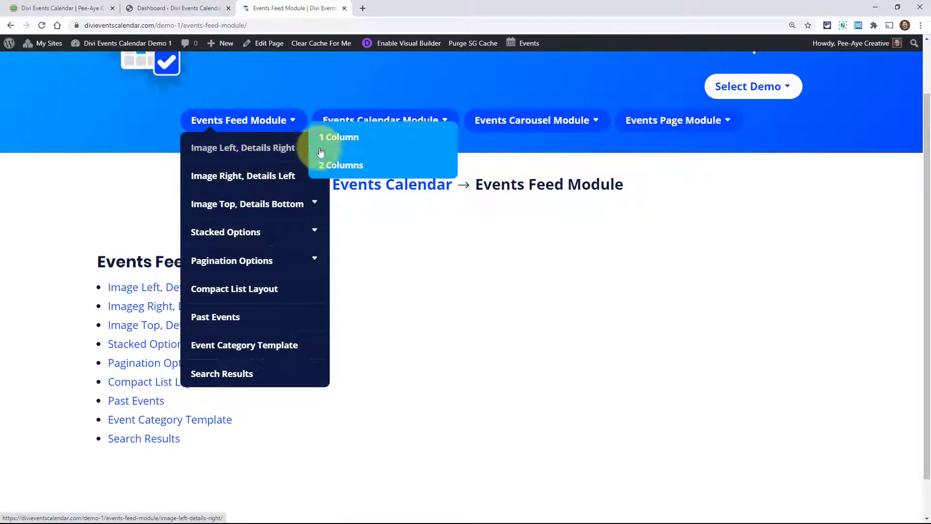
mouse_move(228, 176)
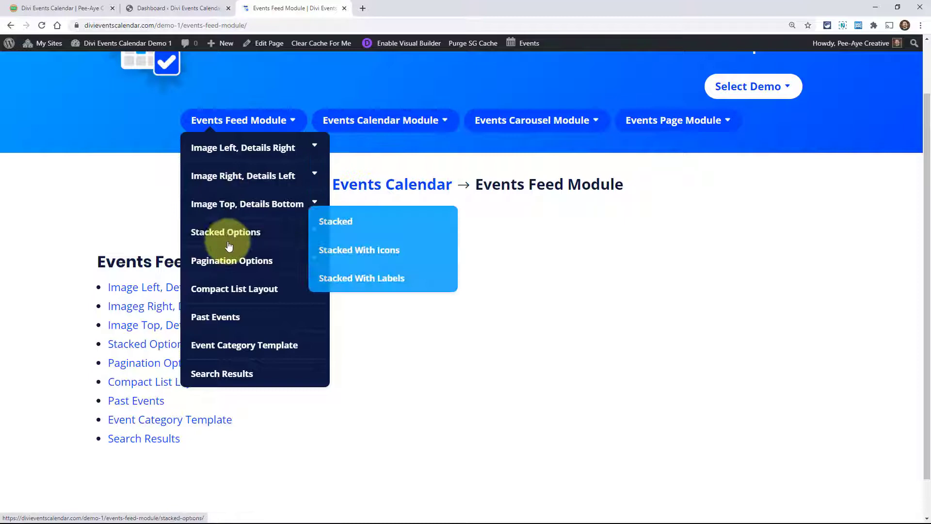
mouse_move(220, 269)
mouse_move(218, 240)
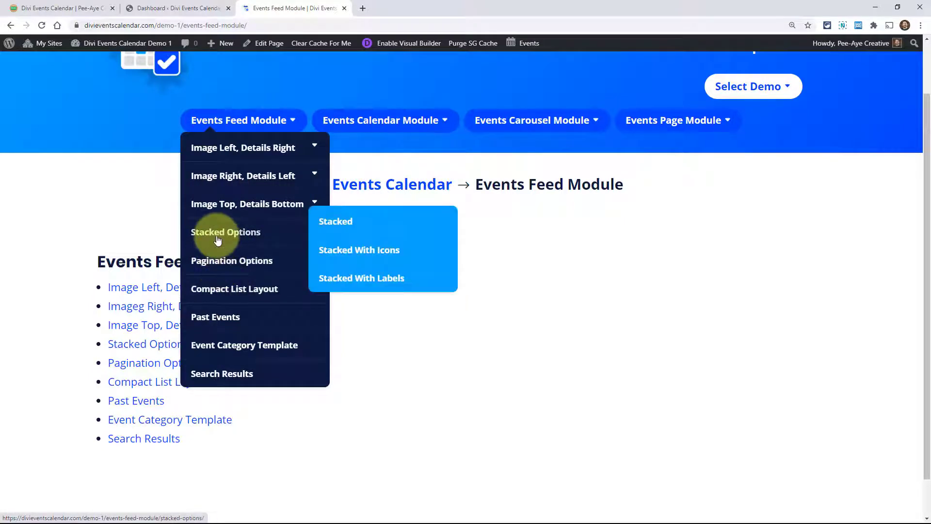
click(214, 236)
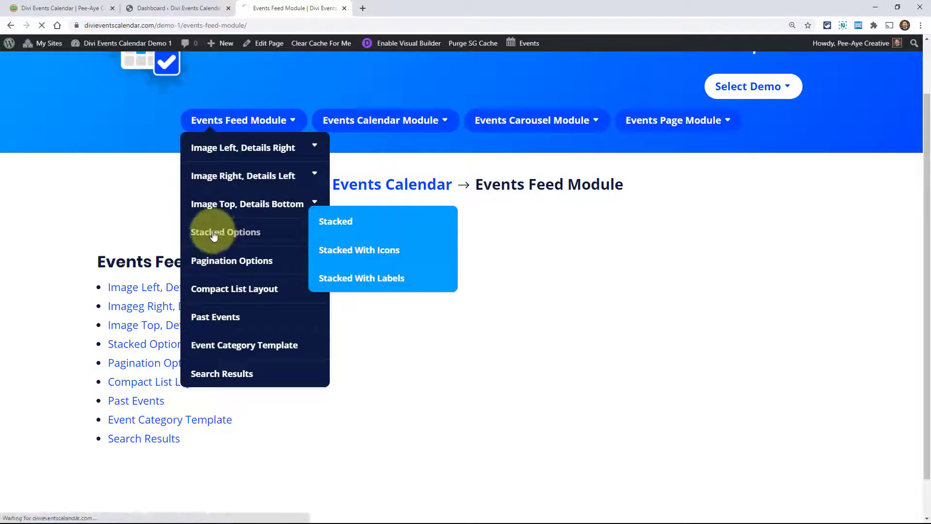
Scroll through the stacked, icon and labelled event card examples.
scroll(207, 291, down, 5)
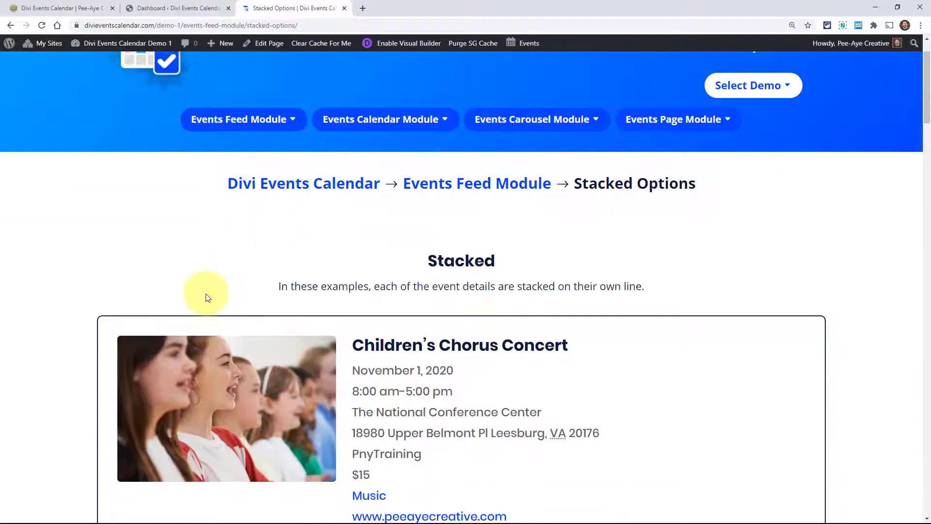
scroll(202, 297, down, 10)
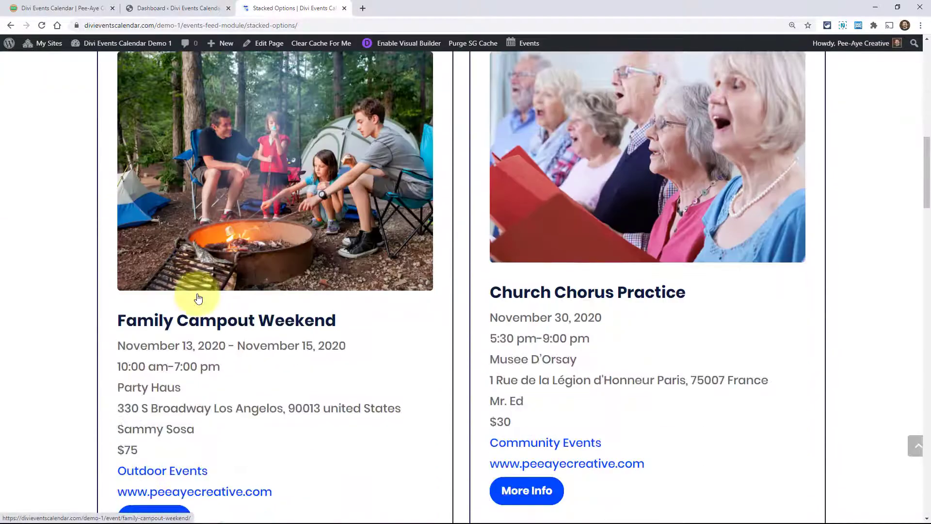
scroll(199, 298, down, 9)
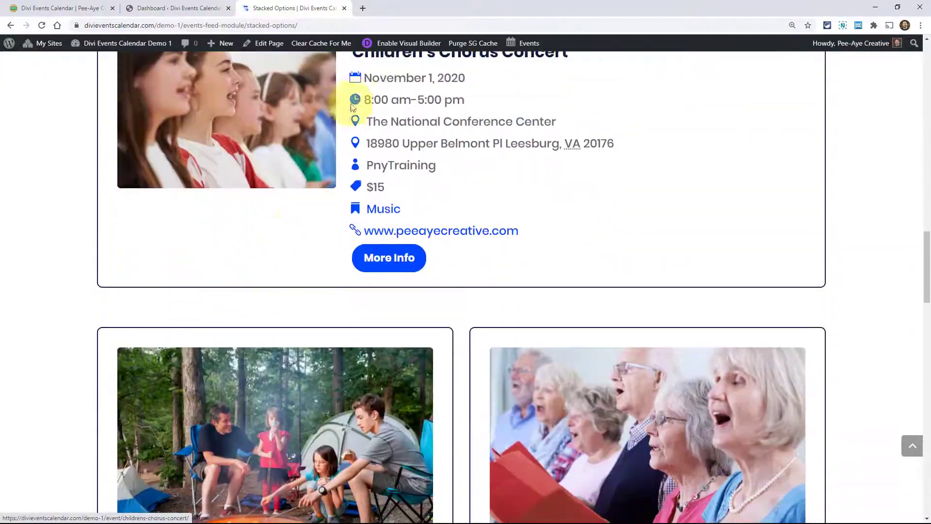
scroll(348, 189, down, 10)
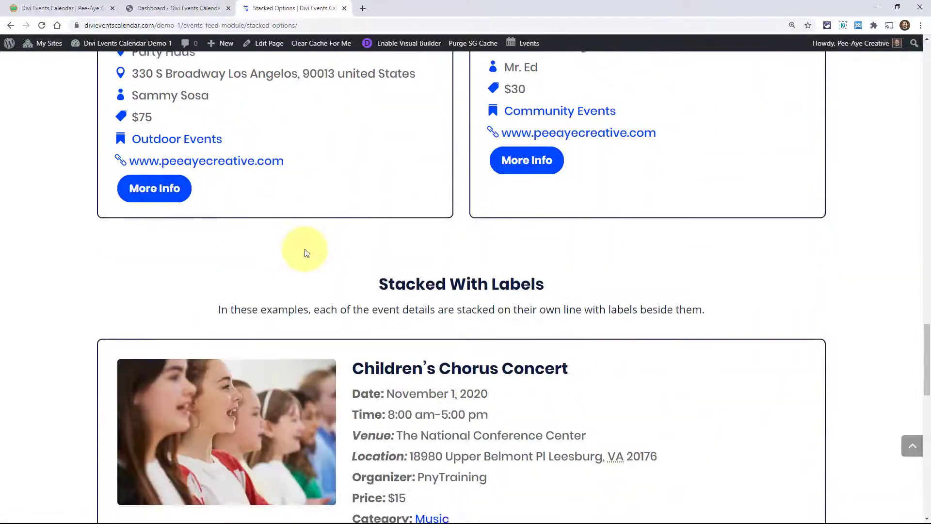
scroll(329, 257, down, 10)
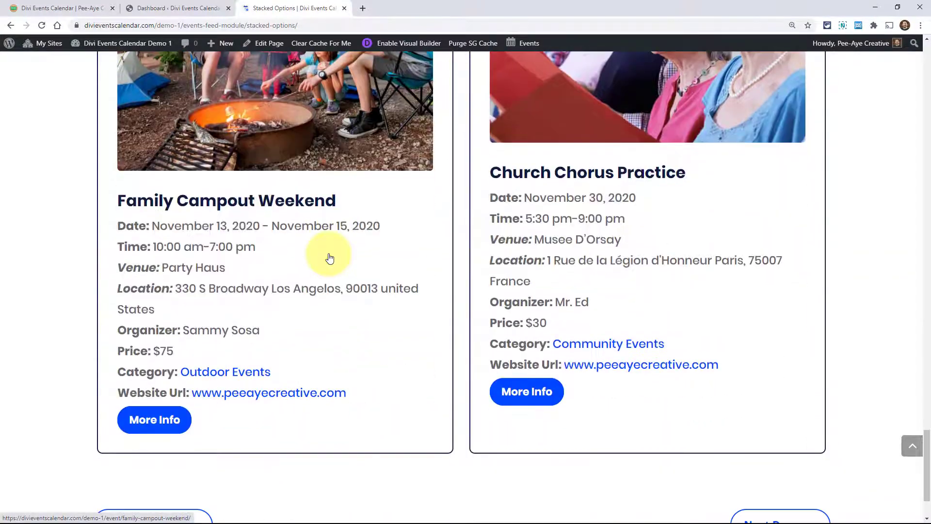
Search modules for 'cal' and add the Events Calendar module to the empty row.
scroll(328, 253, up, 10)
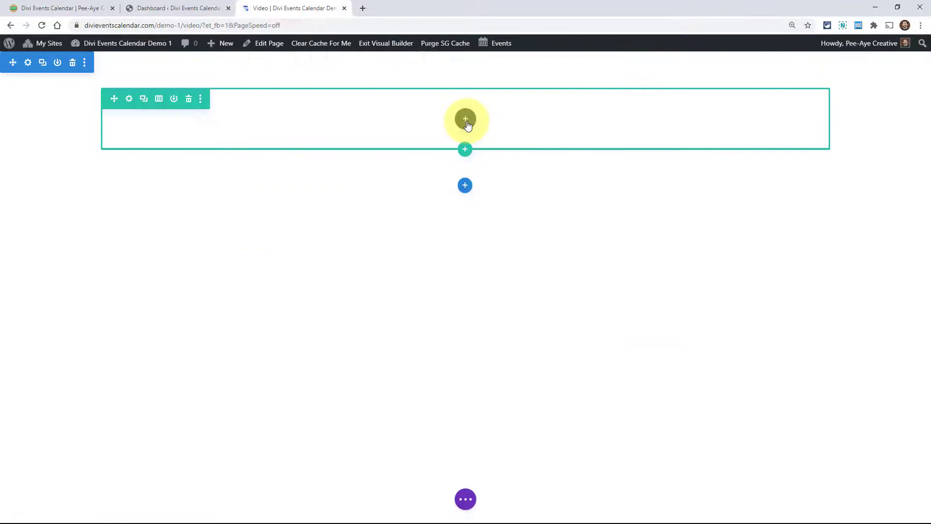
click(466, 122)
text(cal)
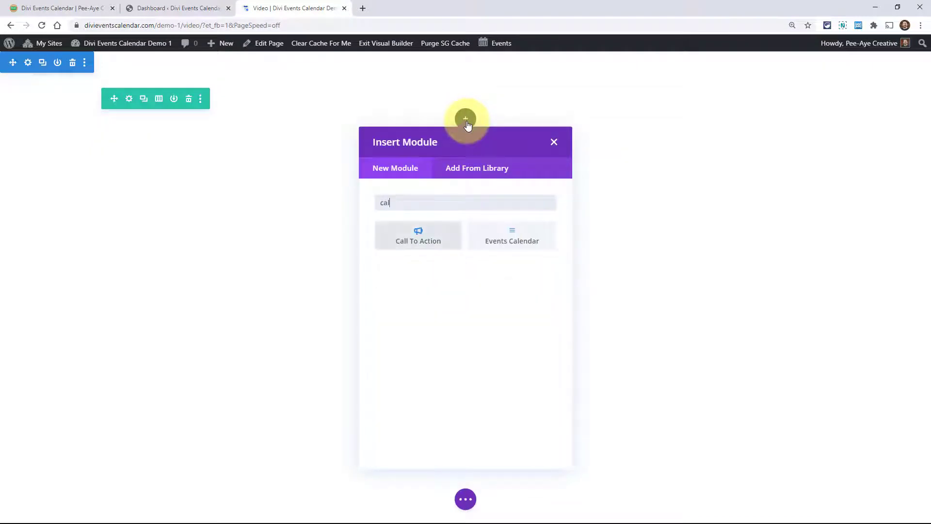
click(507, 239)
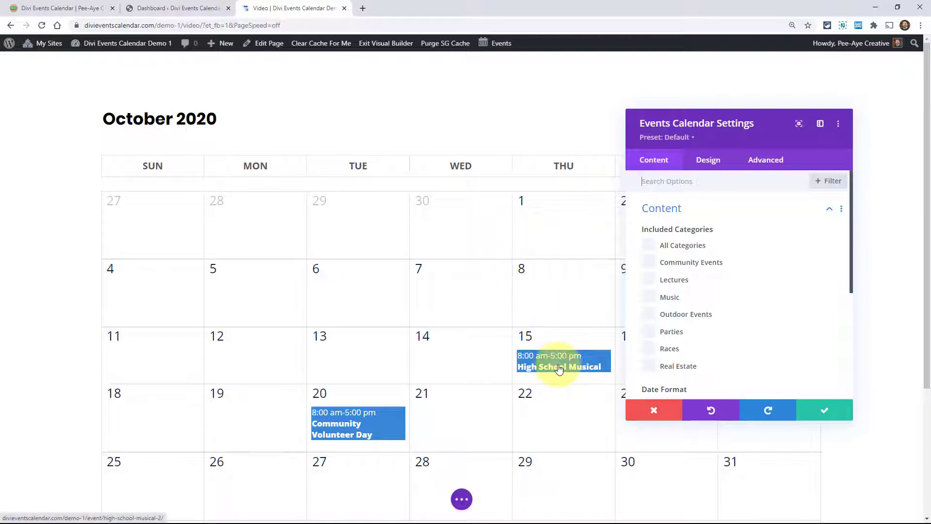
Review the Events Calendar module's Elements and Design settings, then return to the docs.
mouse_move(559, 368)
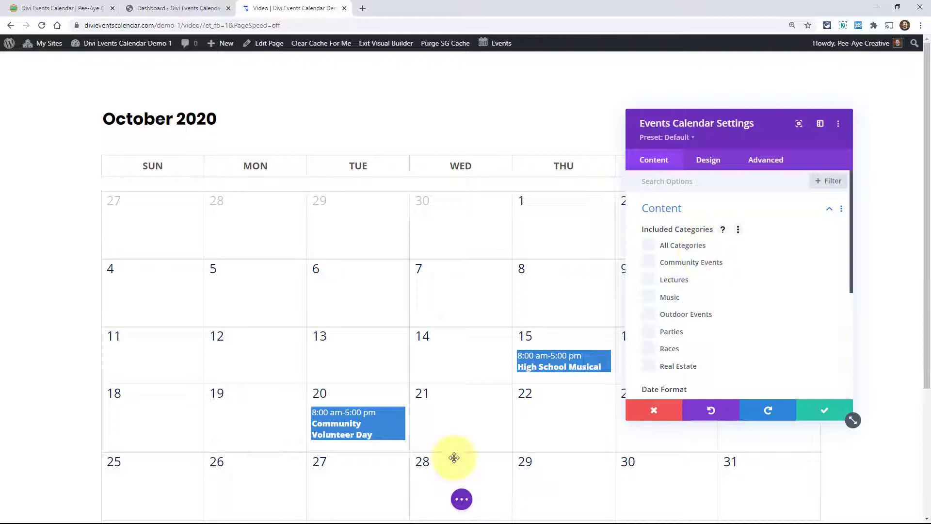
scroll(655, 345, down, 4)
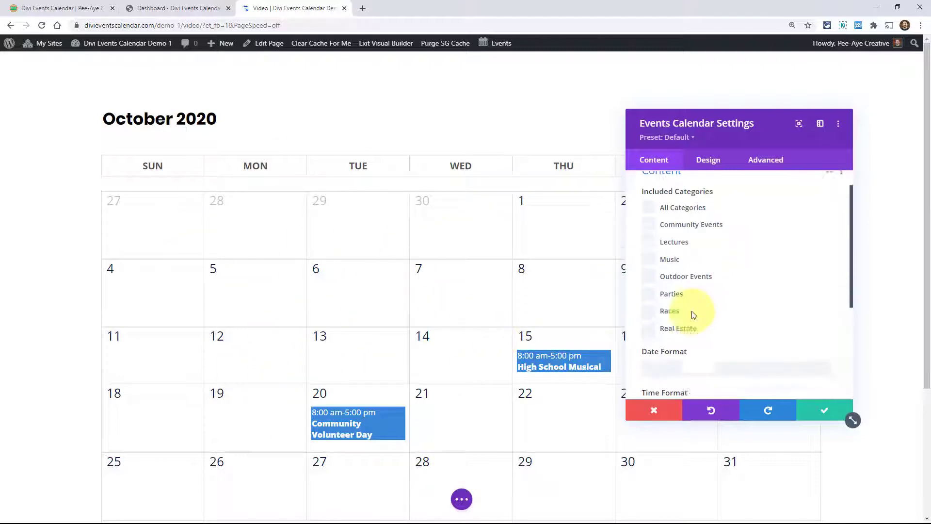
scroll(693, 301, up, 1)
click(677, 367)
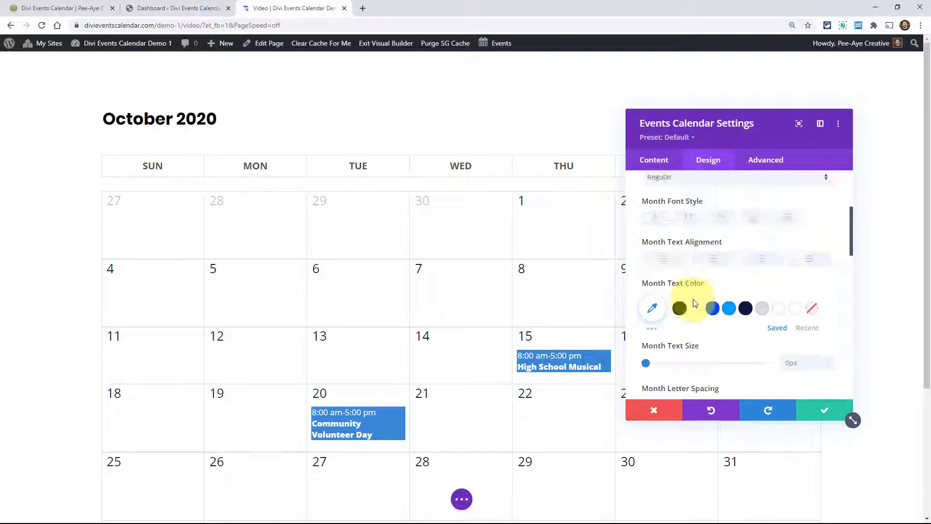
scroll(693, 303, up, 2)
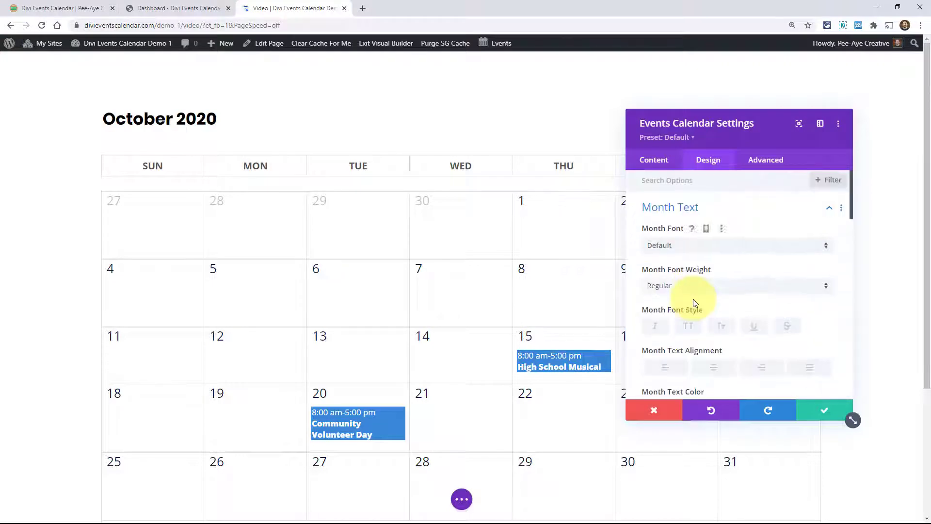
scroll(692, 304, down, 6)
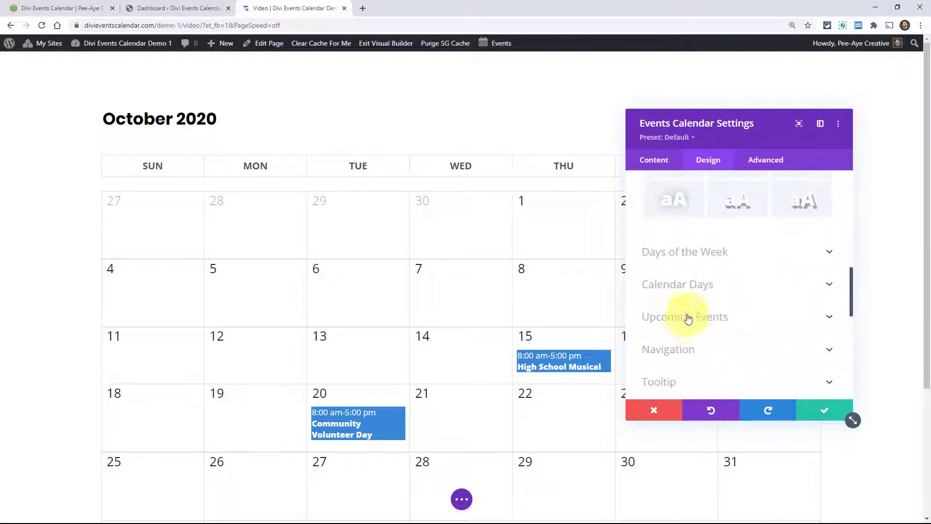
scroll(694, 318, down, 2)
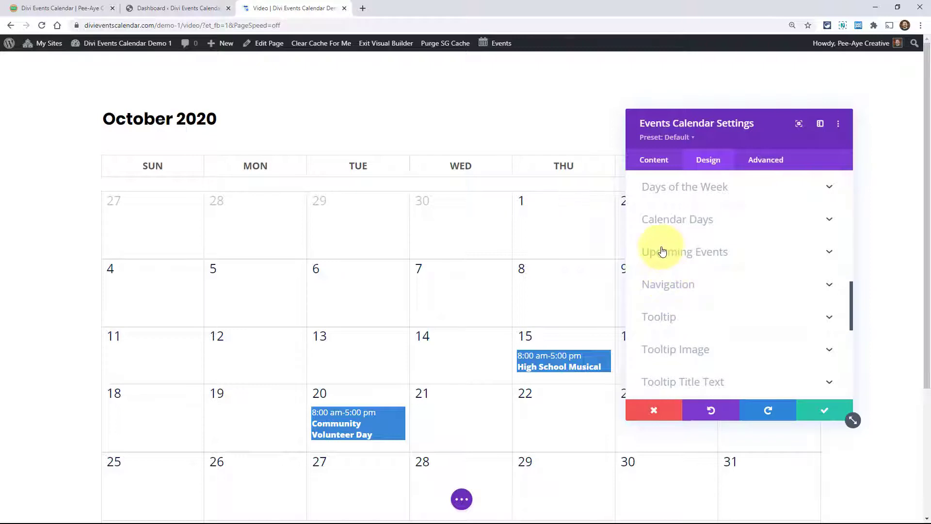
scroll(681, 276, down, 2)
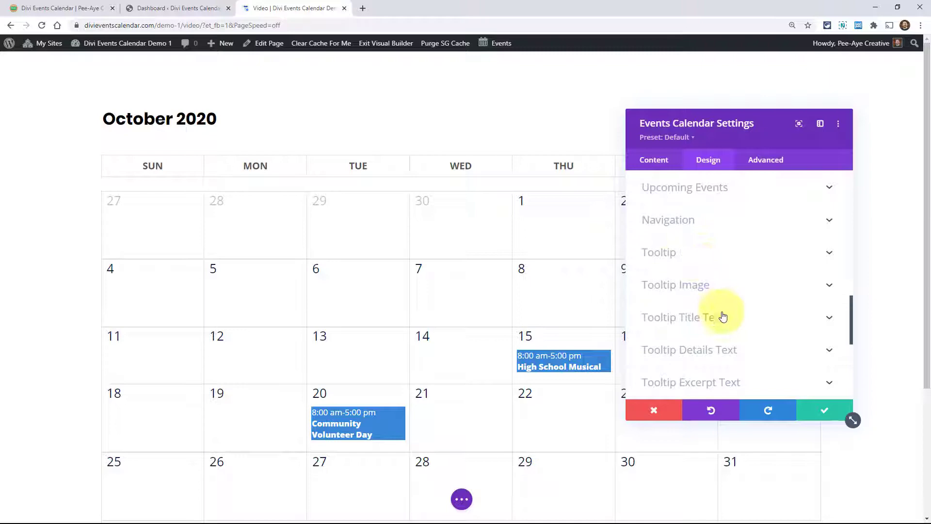
scroll(721, 320, down, 3)
scroll(719, 333, down, 2)
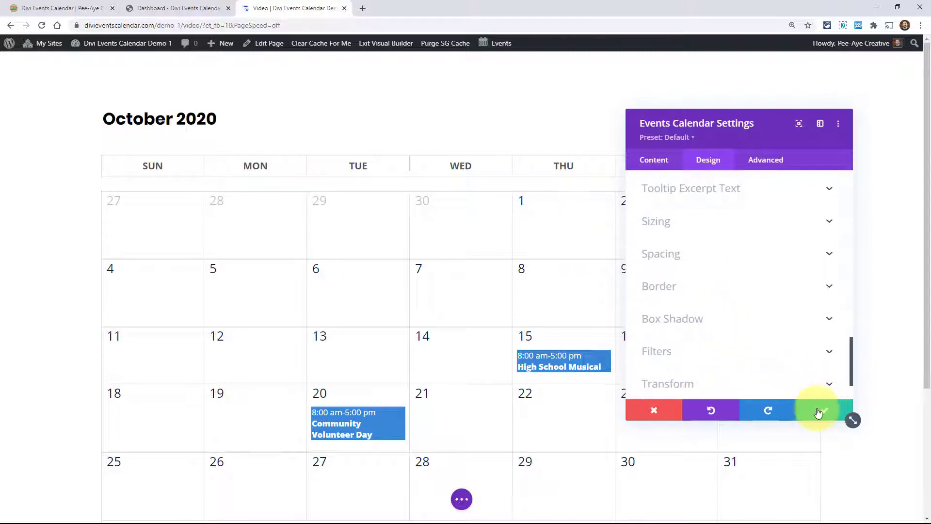
click(62, 8)
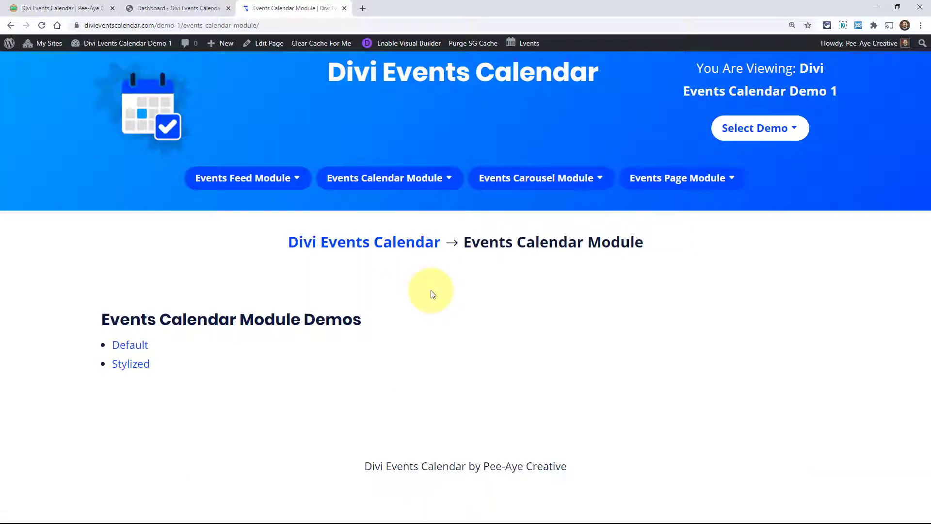
Scroll the Stylized Events Calendar demo and hover October 2020 events to show preview cards.
mouse_move(374, 178)
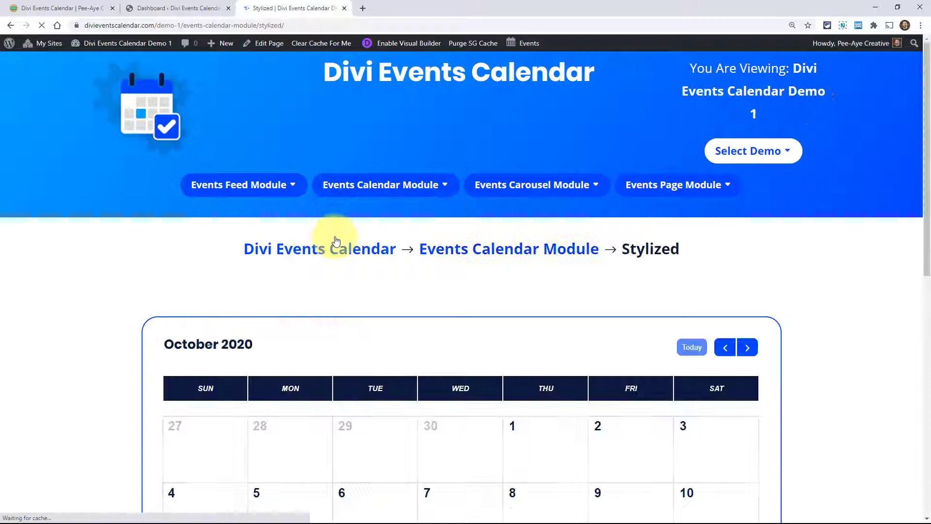
scroll(100, 267, down, 3)
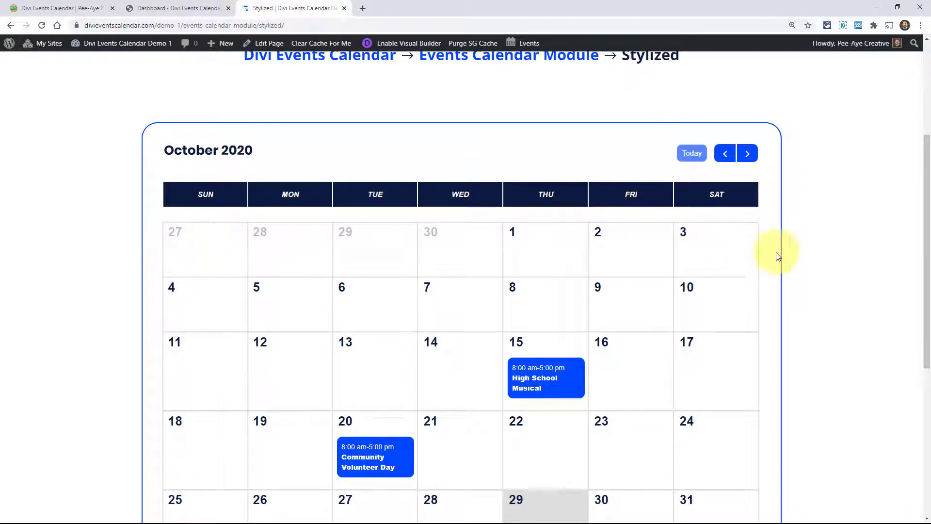
scroll(778, 391, down, 4)
mouse_move(521, 170)
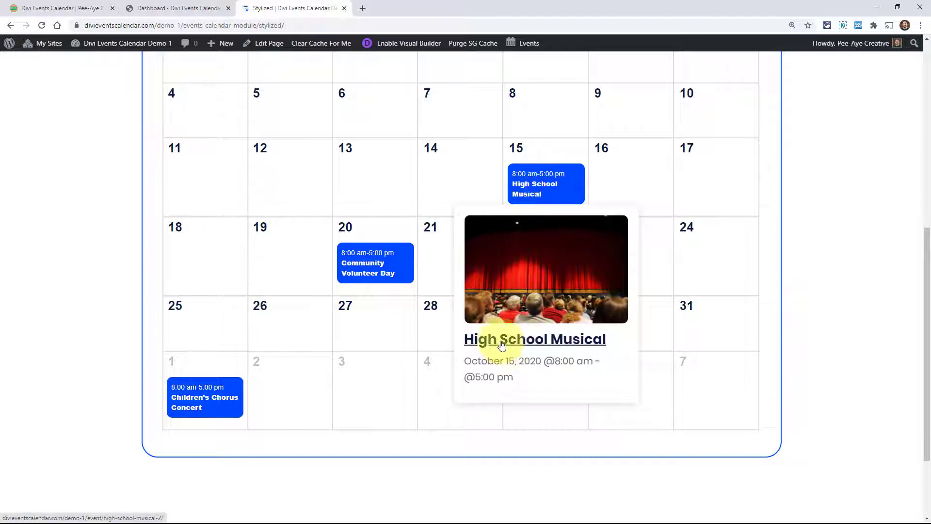
mouse_move(353, 254)
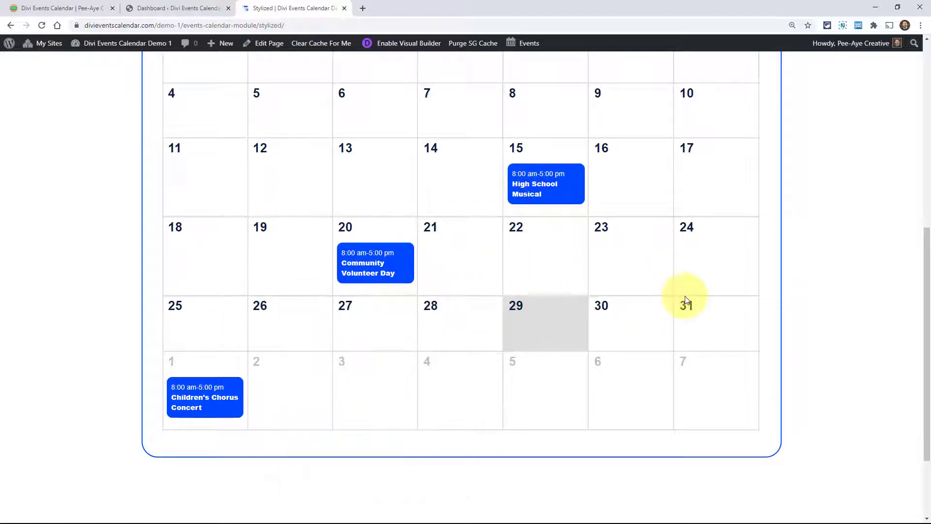
scroll(684, 298, up, 5)
scroll(684, 296, down, 6)
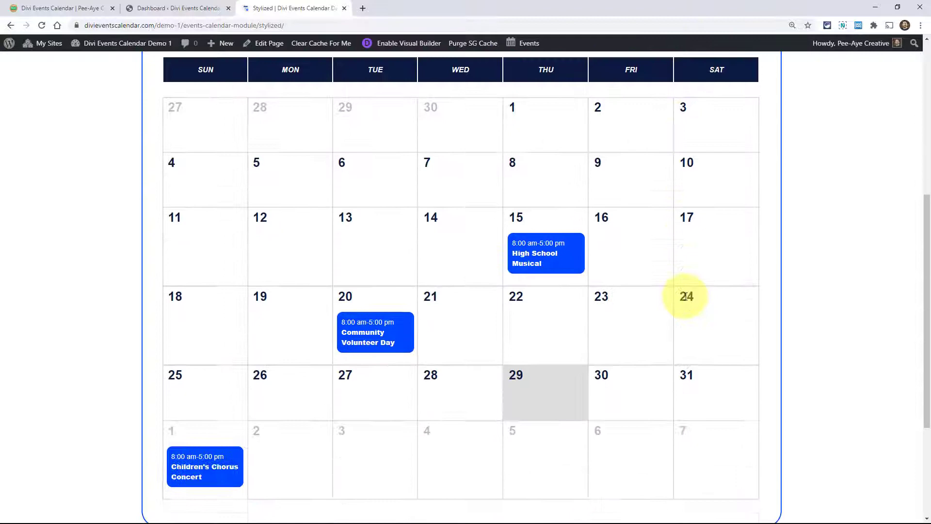
scroll(685, 295, up, 5)
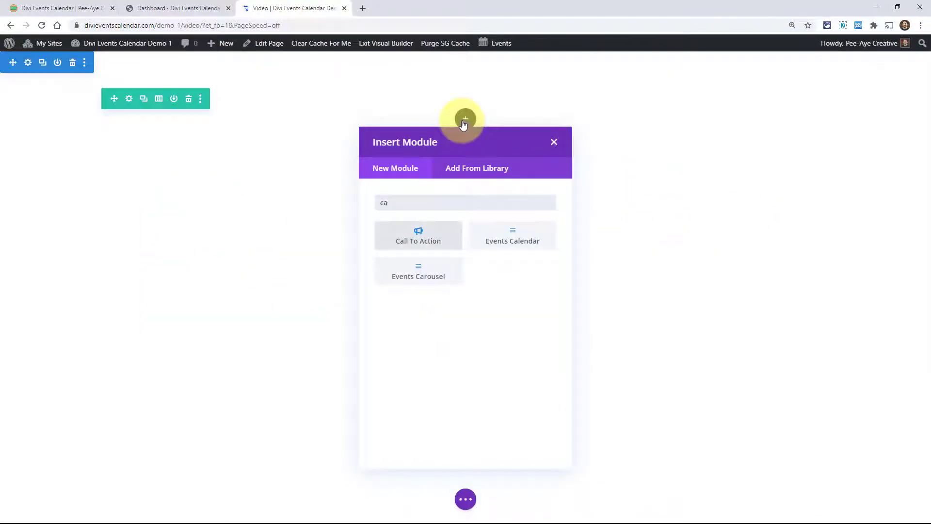
Add the Events Carousel module via the 'car' search and reposition its settings panel.
text(r)
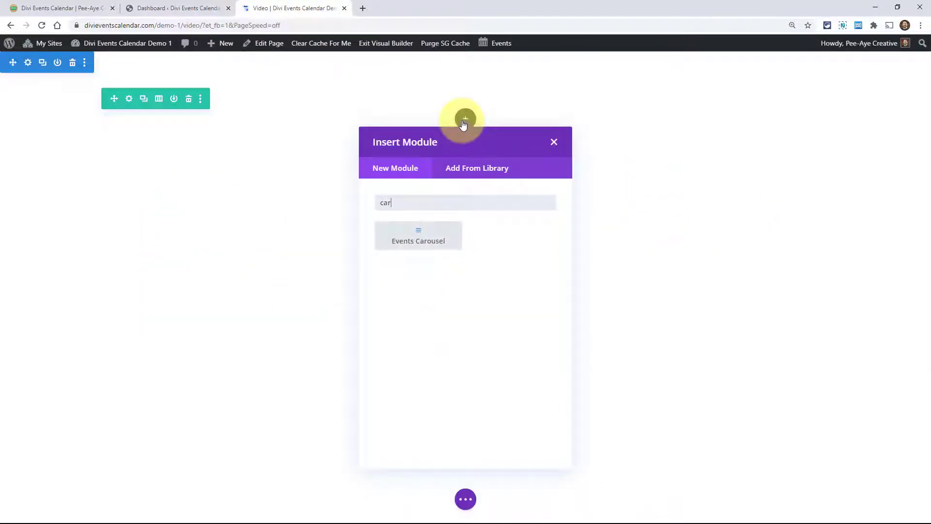
click(413, 237)
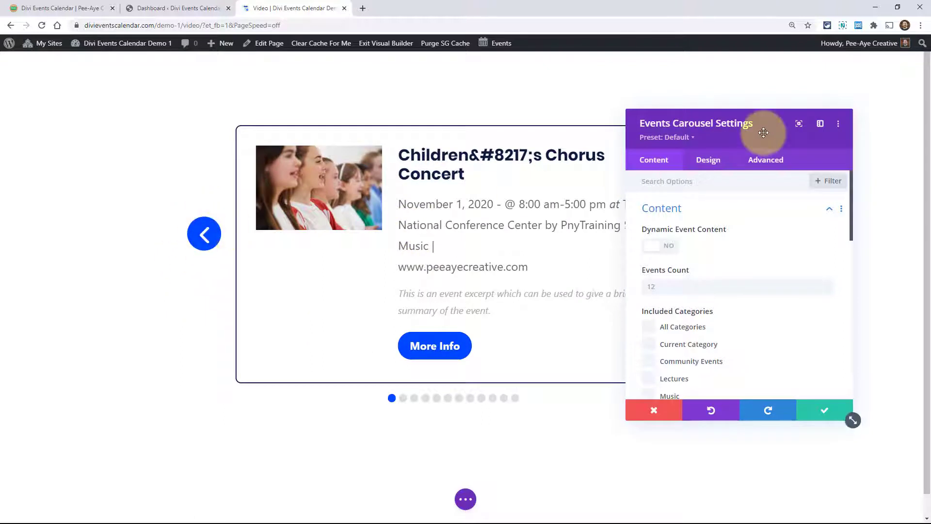
drag(774, 147, 778, 349)
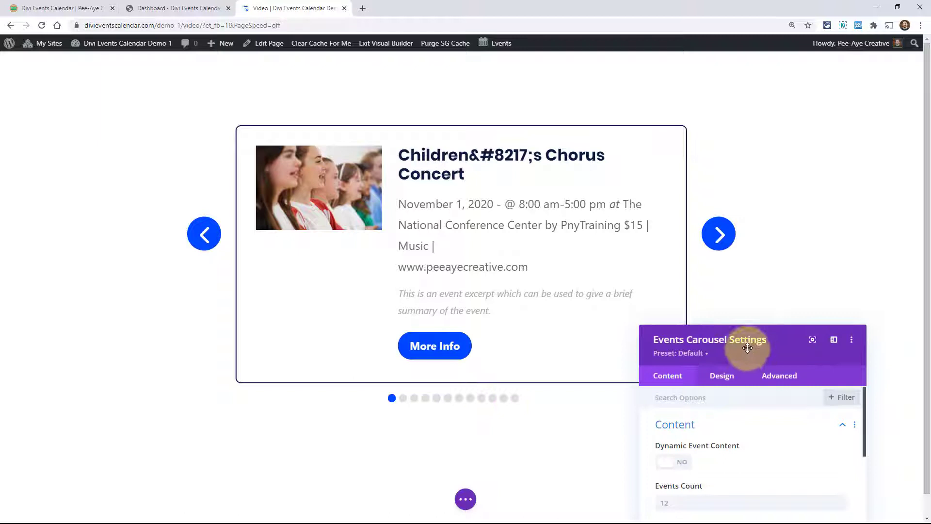
drag(743, 334, 697, 151)
scroll(692, 270, down, 10)
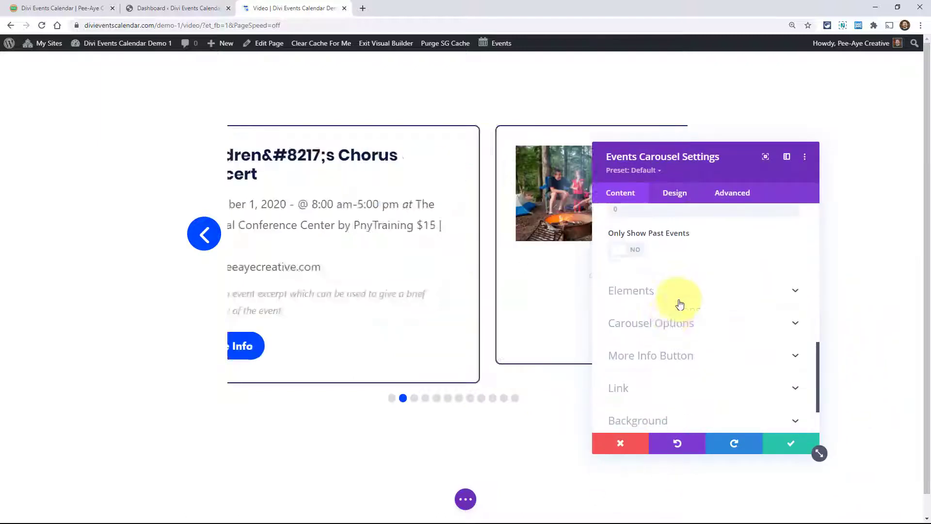
Inspect the Carousel Options and the Design tab's carousel navigation colour settings.
click(643, 328)
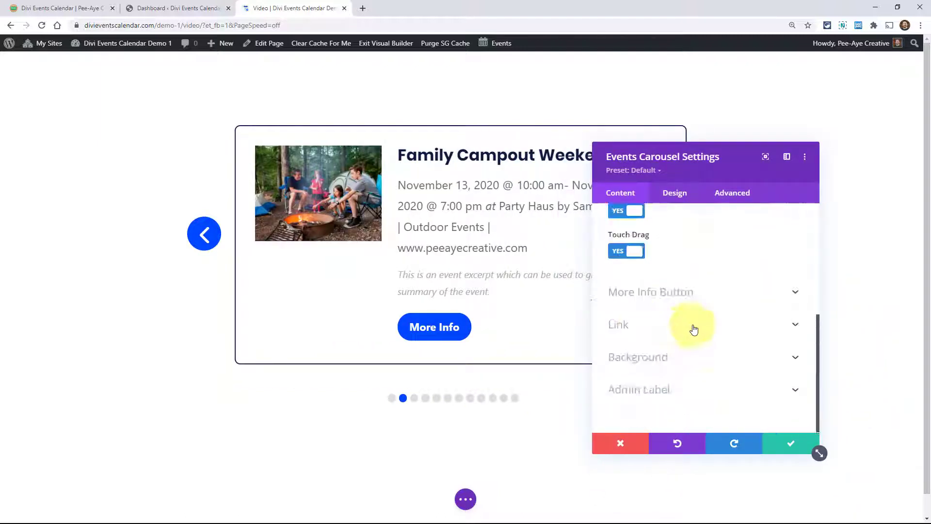
click(673, 192)
scroll(660, 298, down, 2)
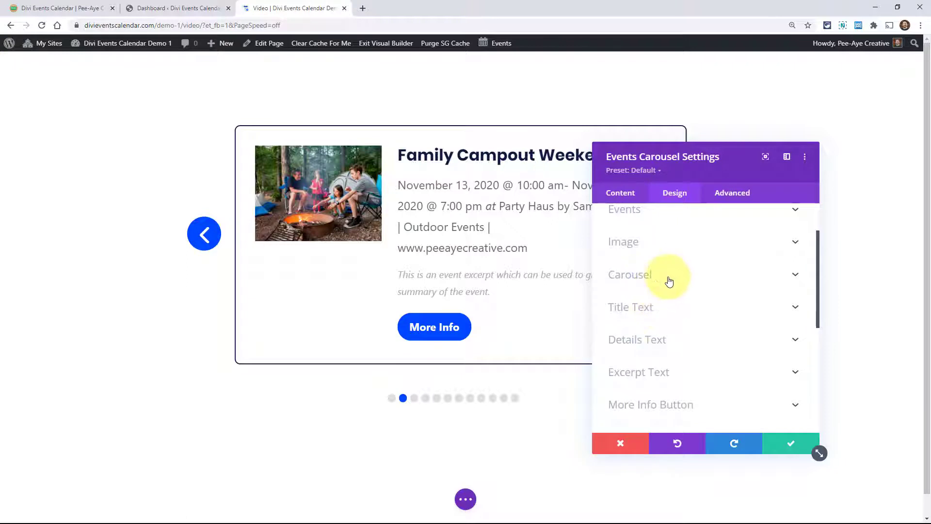
click(669, 281)
scroll(679, 358, down, 5)
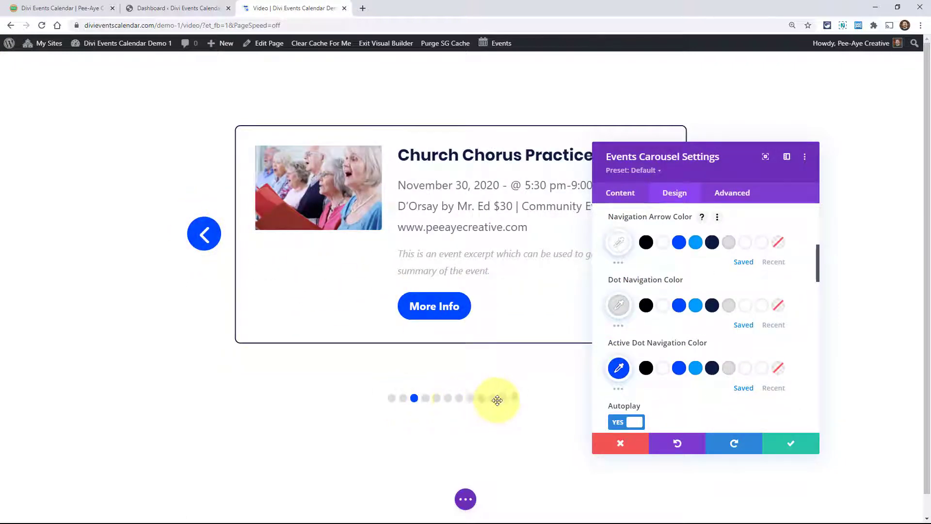
scroll(746, 353, down, 4)
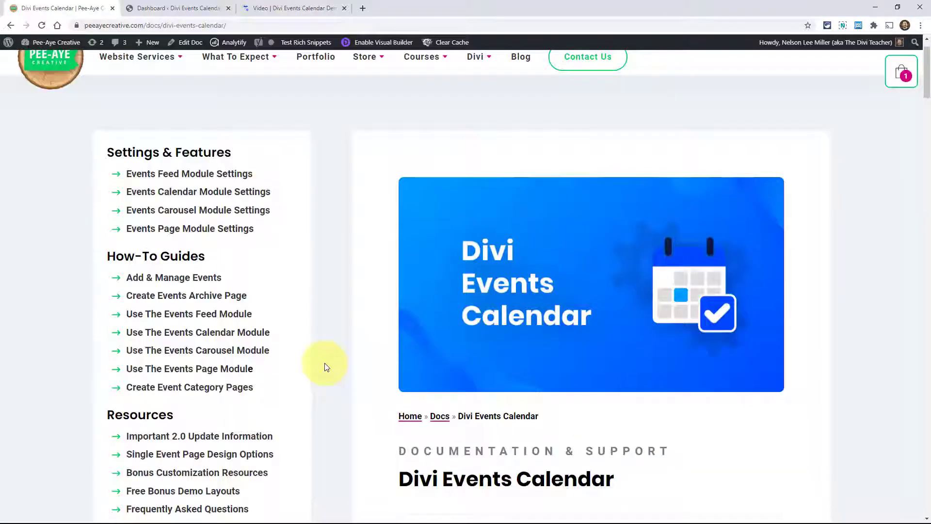
Browse the Events Carousel demos from Image Left, Details Right to Stacked Options, then go to Dashboard.
scroll(324, 362, down, 2)
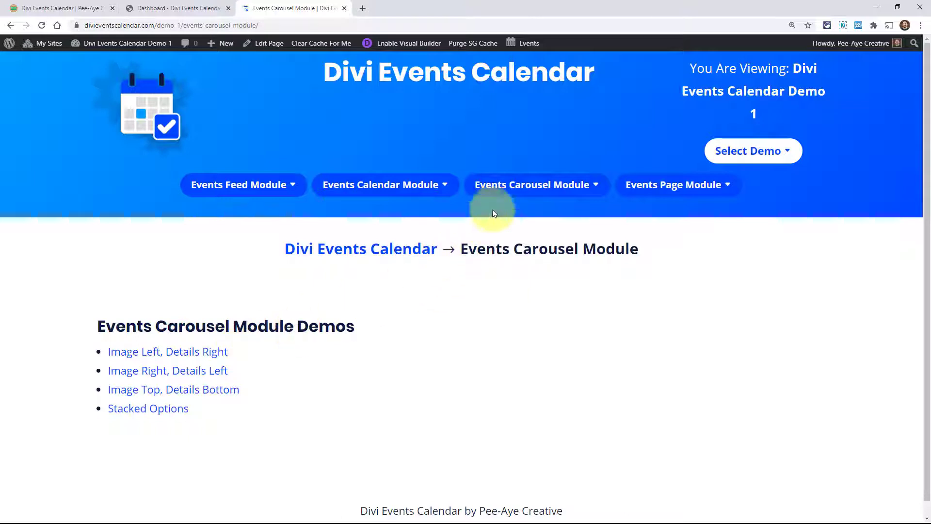
mouse_move(503, 190)
mouse_move(501, 212)
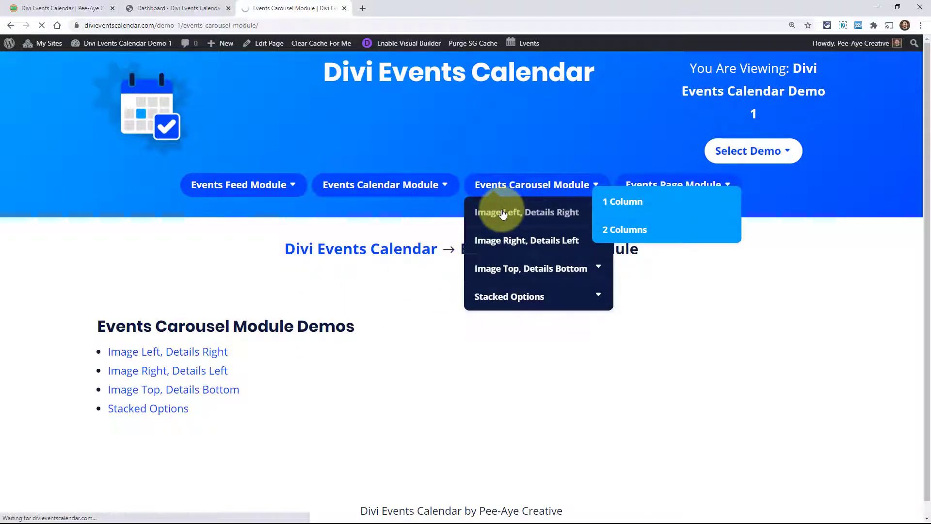
scroll(773, 339, down, 5)
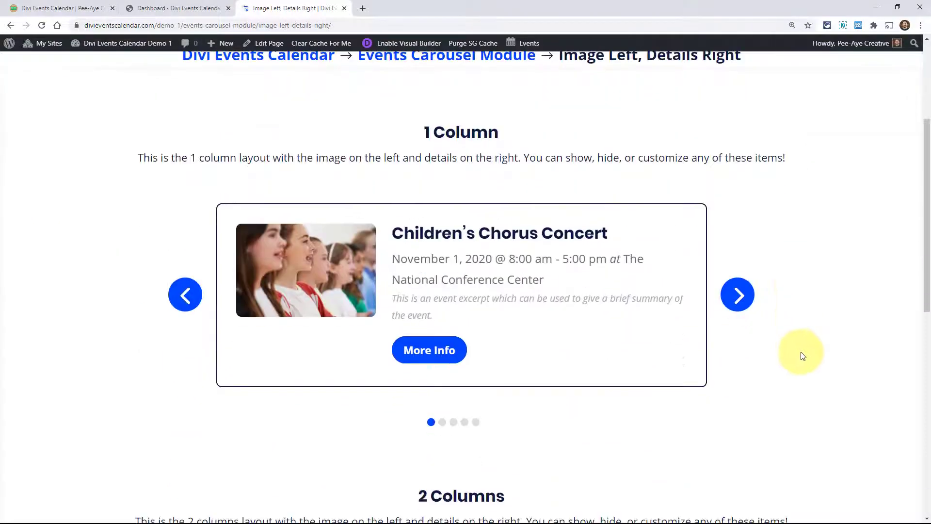
scroll(803, 356, down, 7)
scroll(802, 355, up, 8)
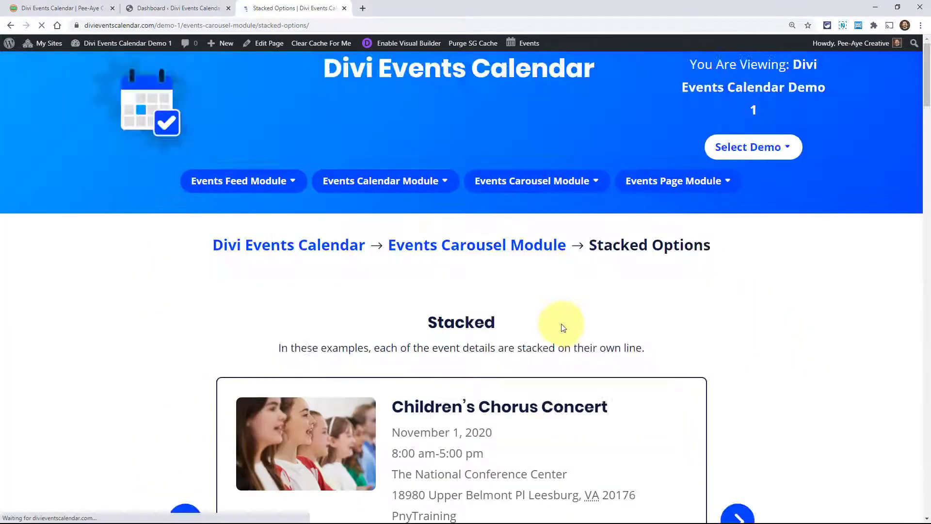
scroll(563, 328, down, 15)
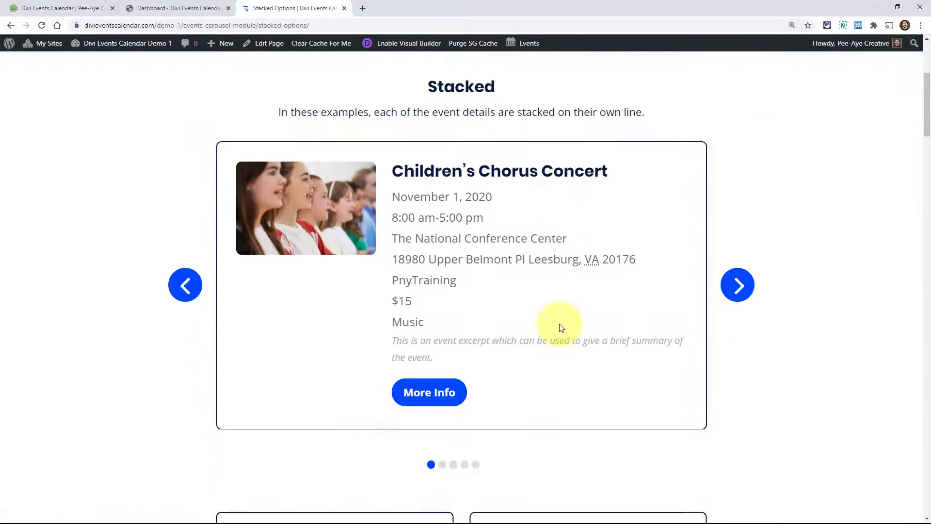
scroll(550, 326, down, 13)
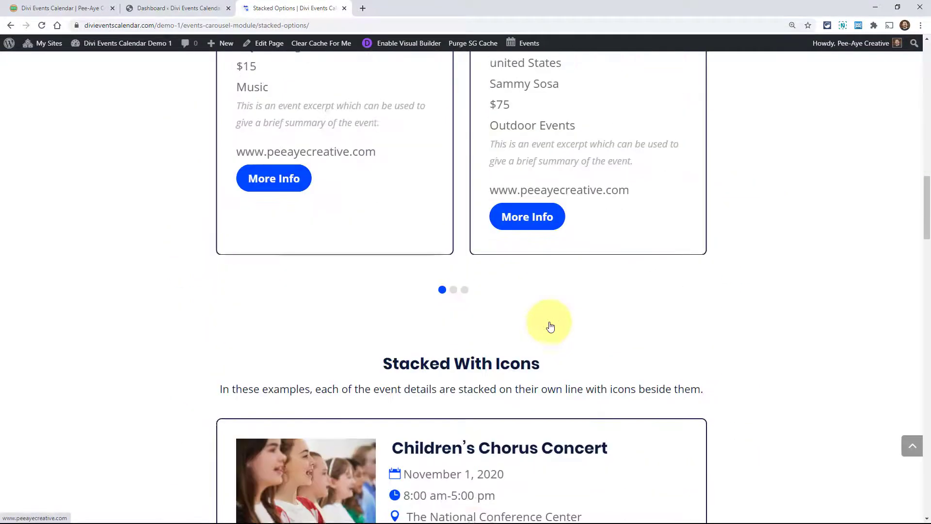
scroll(734, 376, down, 6)
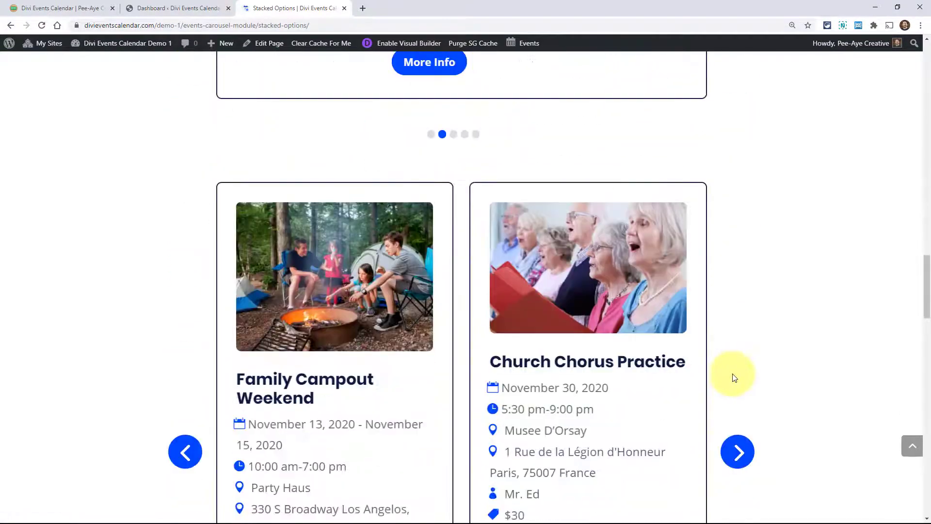
click(156, 8)
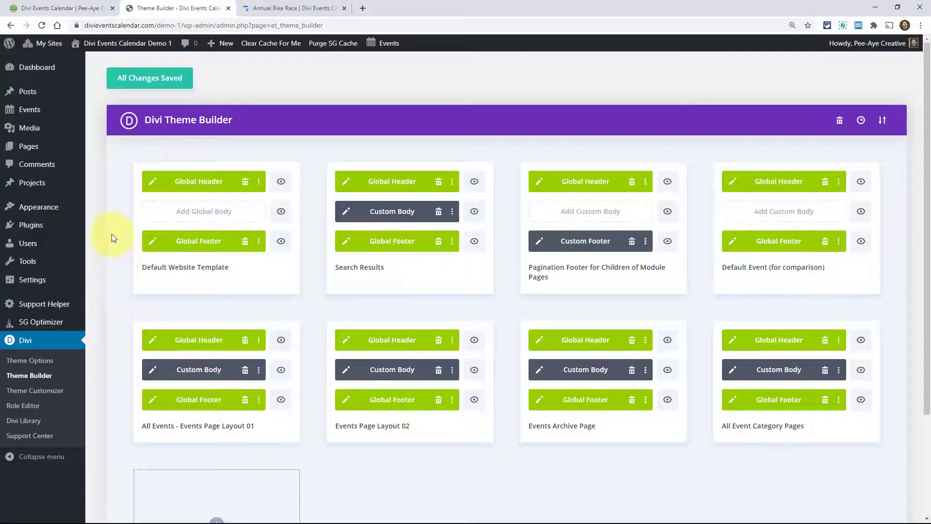
Scroll through the live Annual Bike Race event page, then go back to the Theme Builder.
click(268, 7)
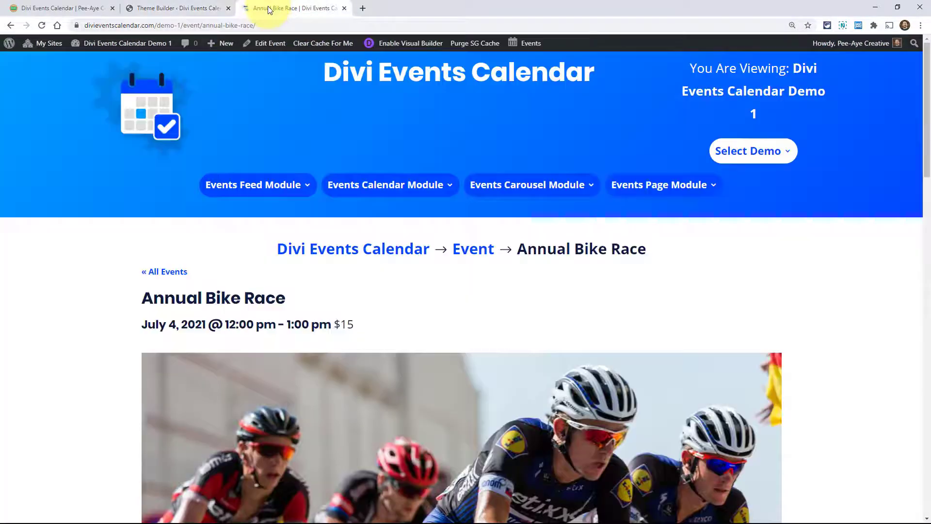
scroll(772, 302, down, 12)
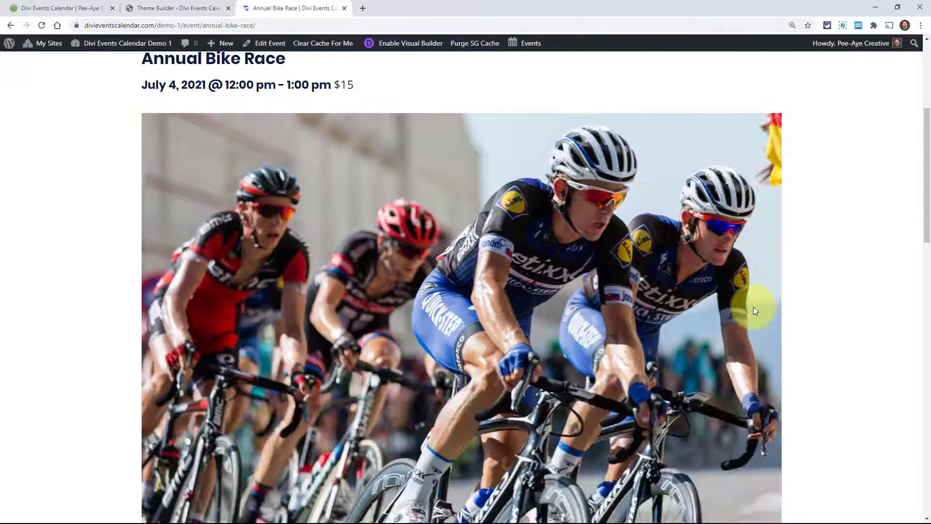
scroll(751, 324, down, 12)
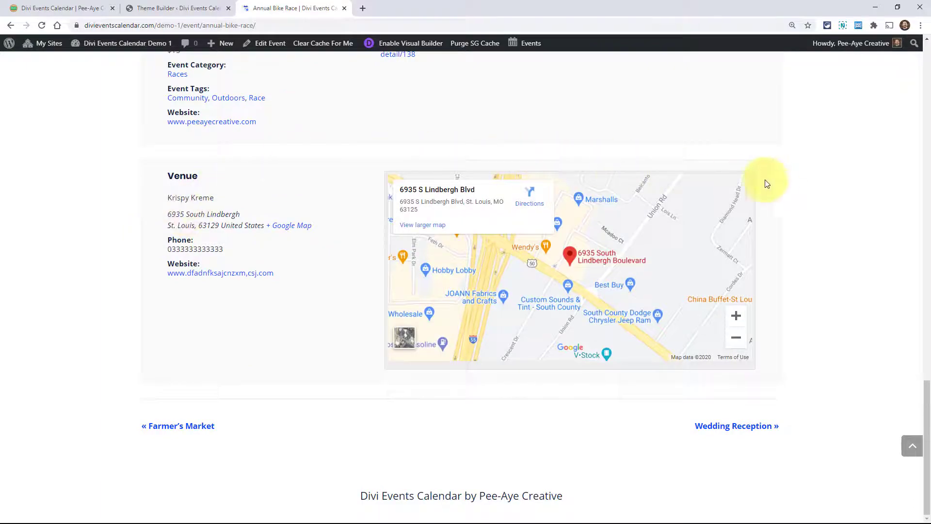
scroll(822, 370, up, 3)
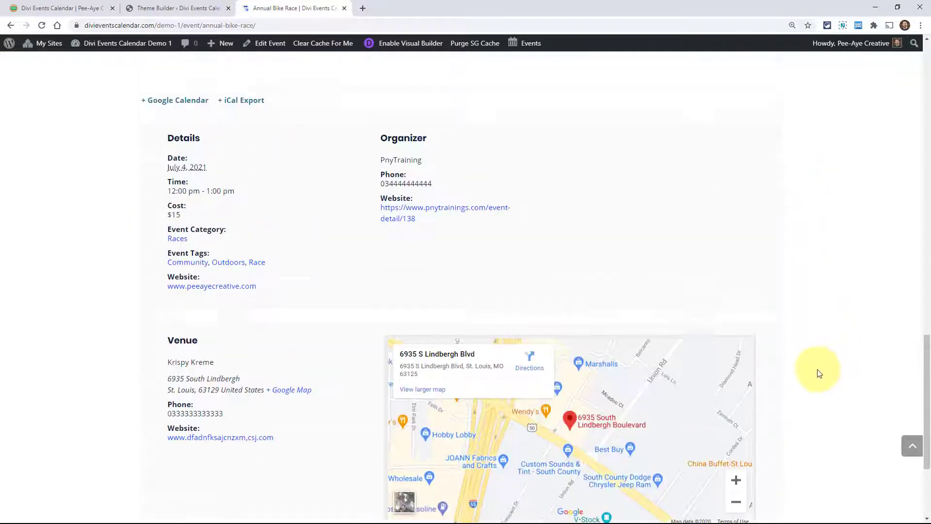
scroll(819, 373, up, 15)
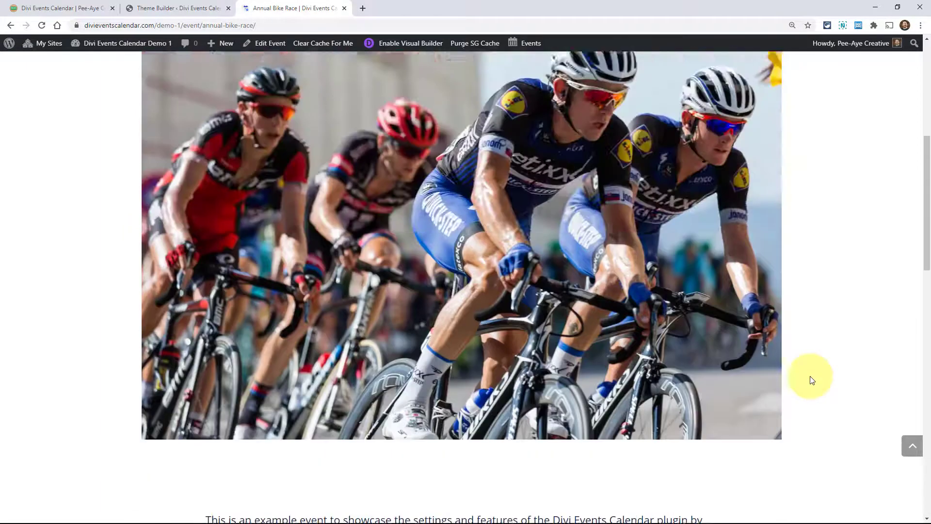
scroll(812, 379, up, 4)
scroll(812, 380, down, 15)
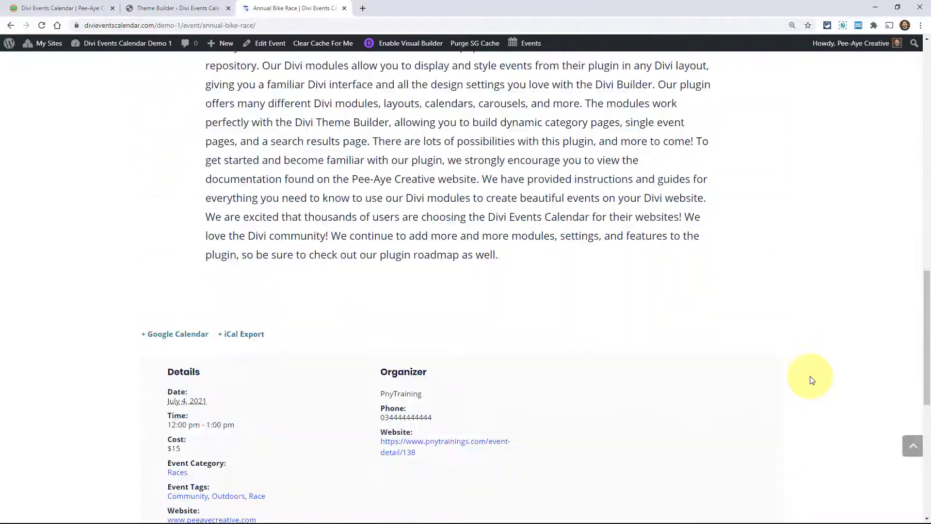
scroll(812, 379, down, 4)
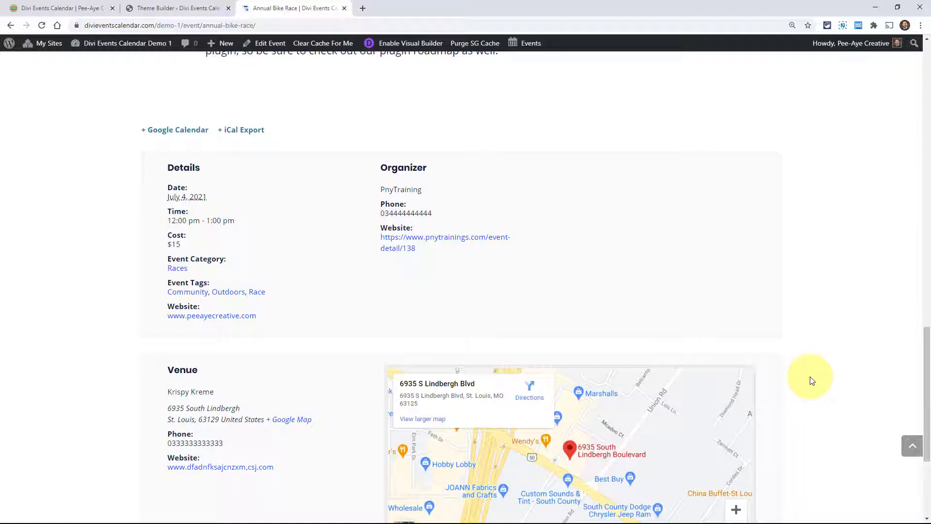
scroll(812, 380, up, 10)
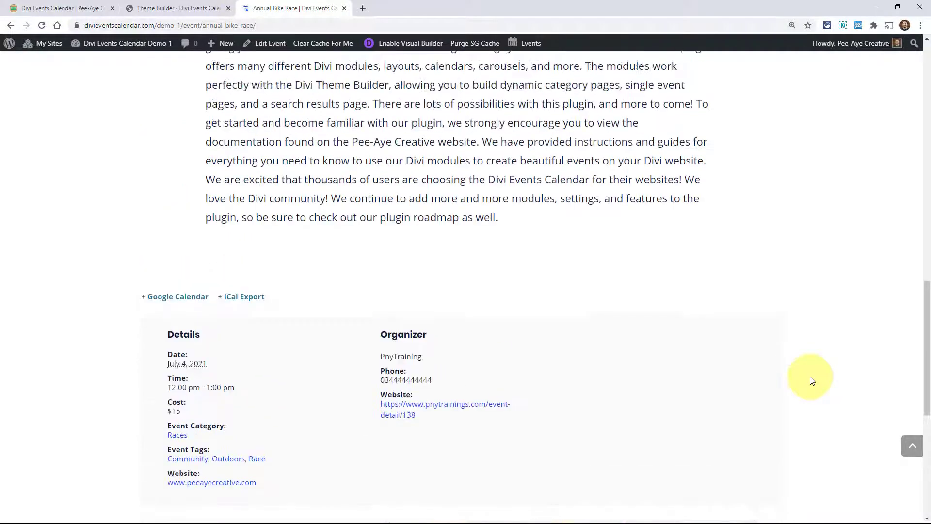
scroll(812, 380, down, 2)
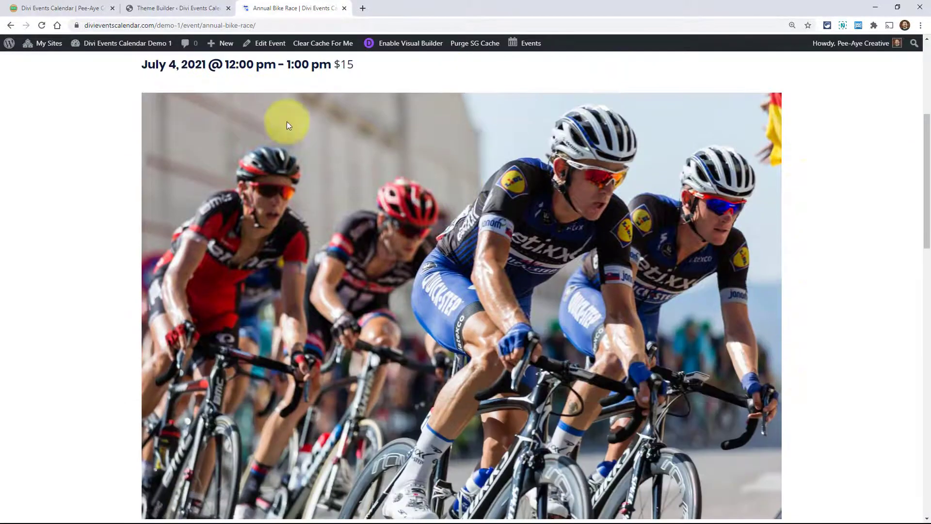
click(177, 9)
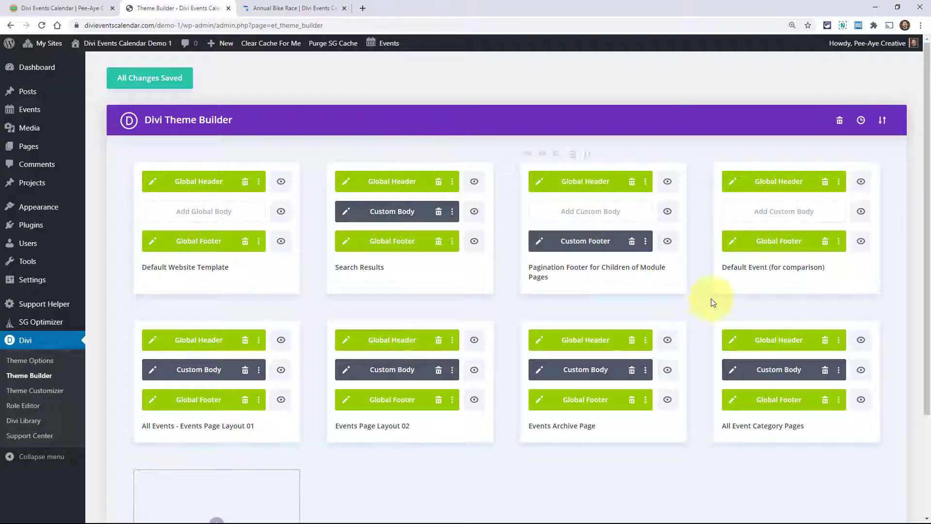
Open the Custom Body layout of Events Page Layout 02 in the Divi Builder.
click(346, 371)
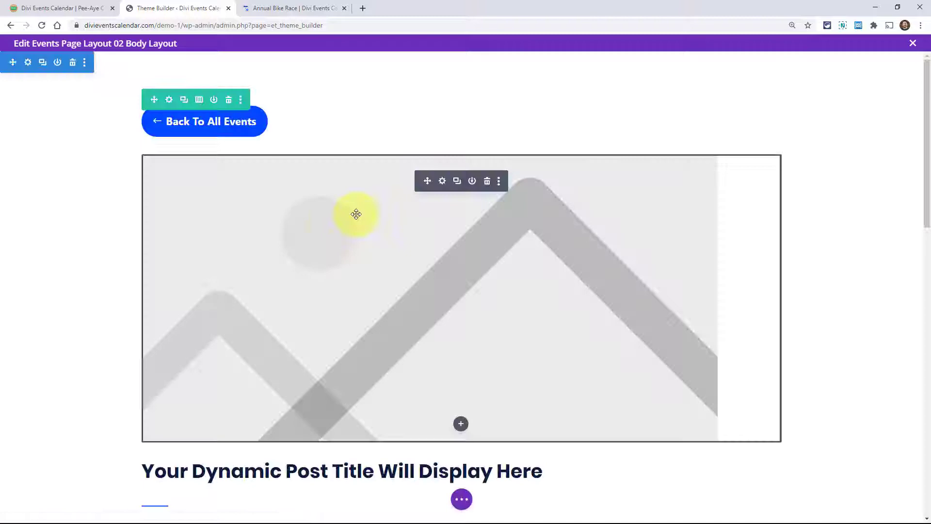
scroll(588, 268, down, 8)
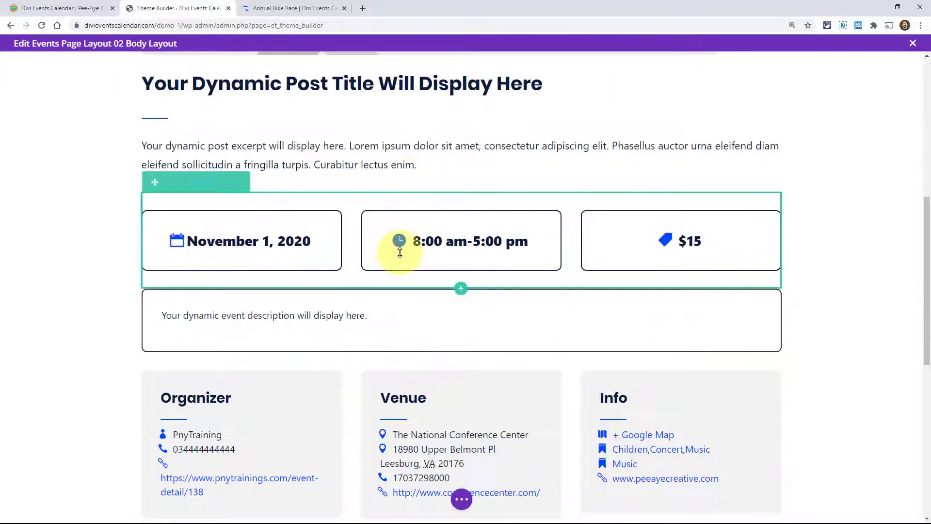
scroll(661, 357, down, 2)
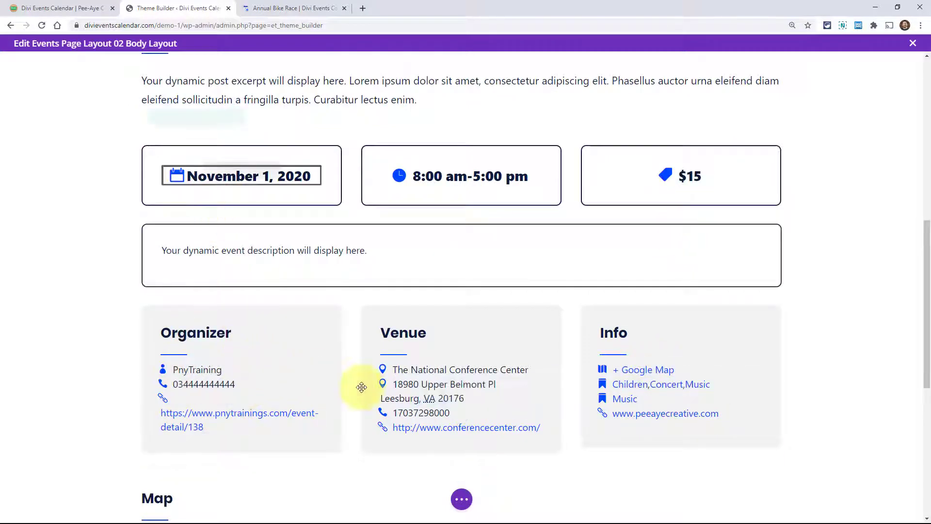
scroll(487, 395, down, 4)
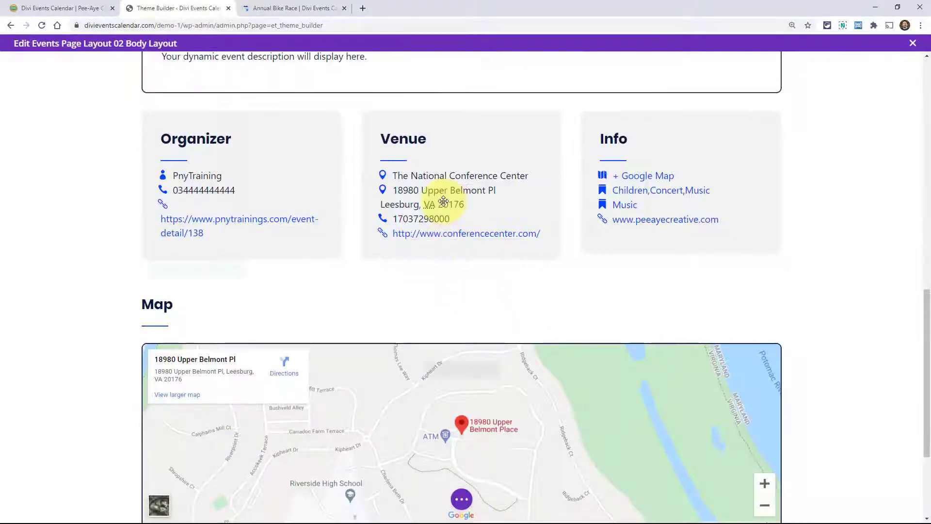
Open the Events Page module's settings and expand its Elements options.
click(443, 198)
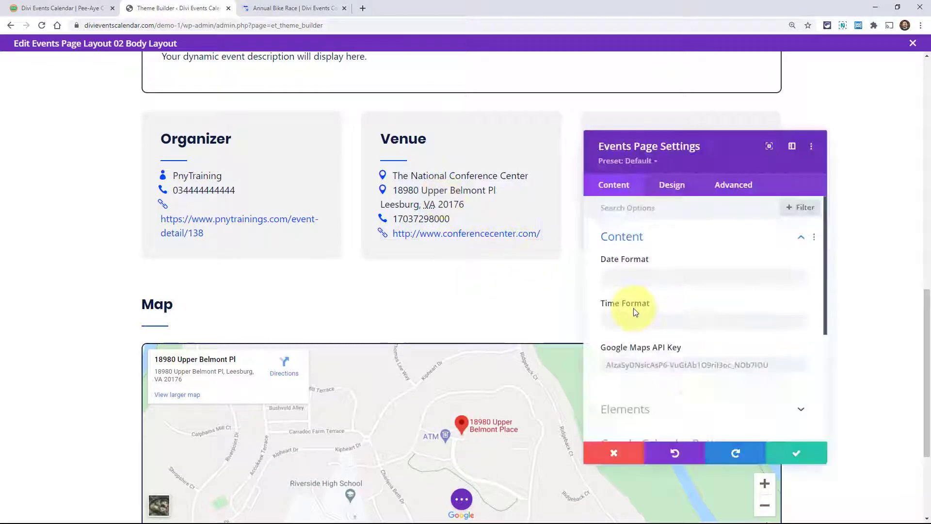
scroll(650, 300, down, 3)
click(640, 275)
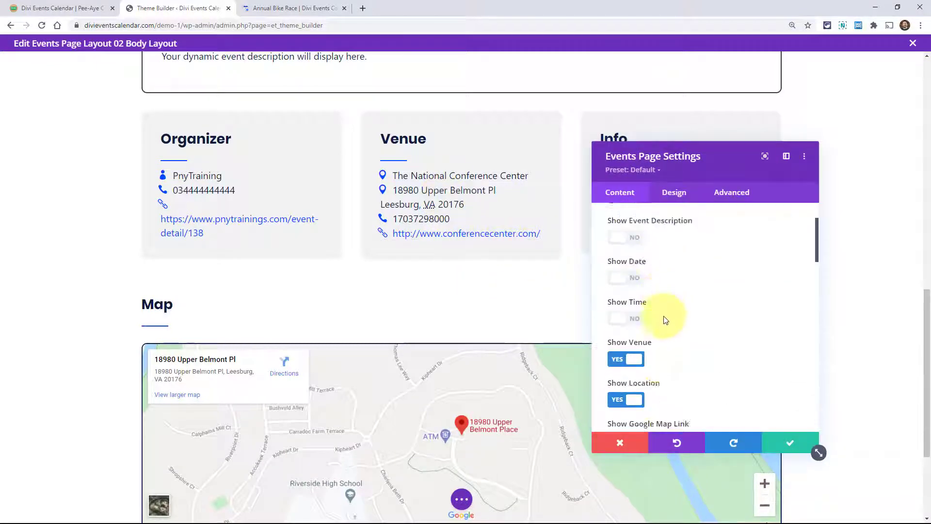
scroll(674, 334, down, 3)
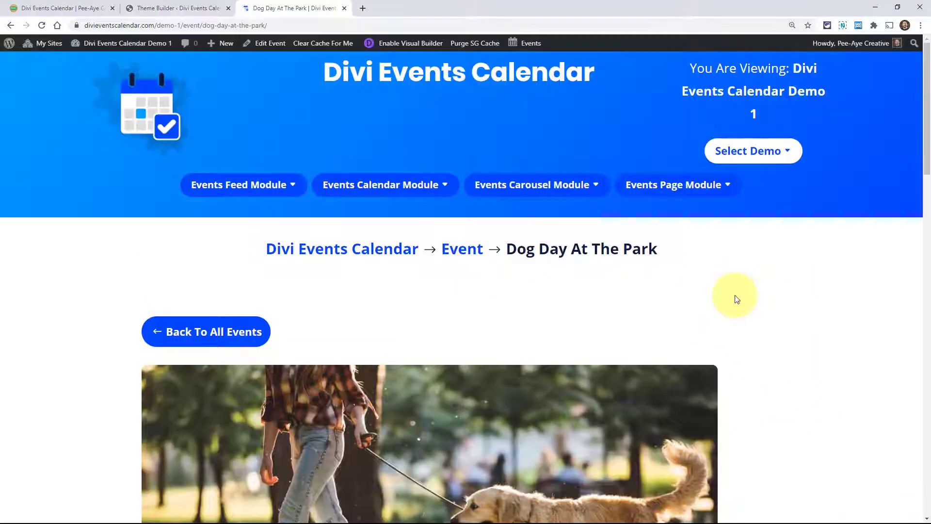
Skim the live Dog Day At The Park event page, then return to the Divi Events Calendar docs tab.
scroll(734, 298, down, 7)
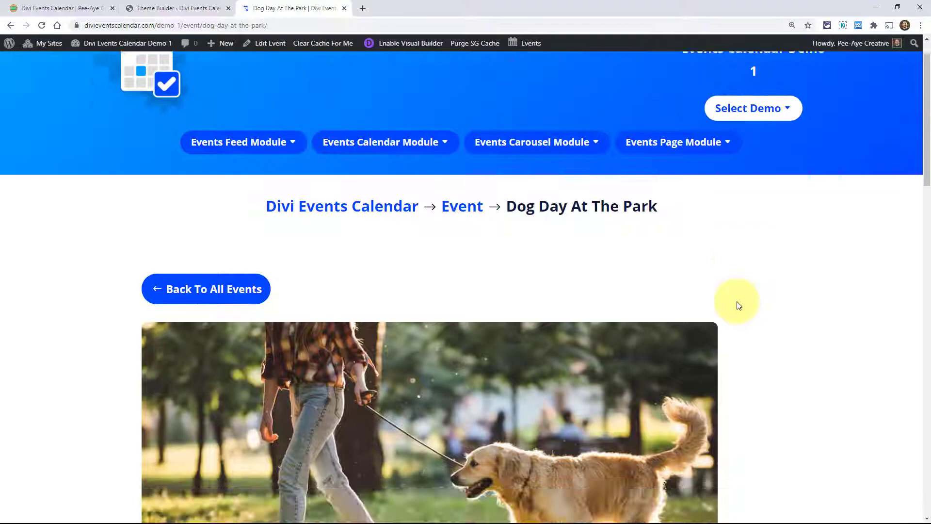
scroll(734, 313, down, 7)
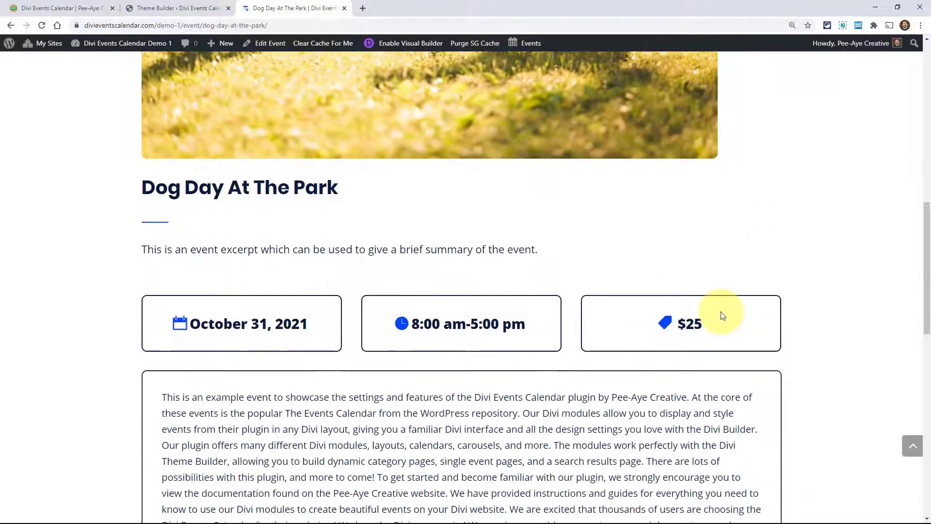
scroll(722, 315, down, 8)
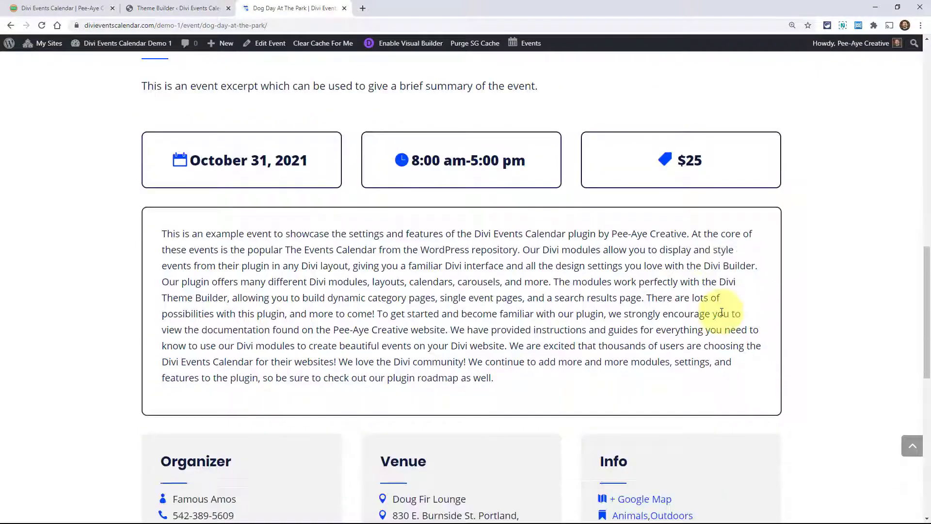
scroll(817, 302, down, 3)
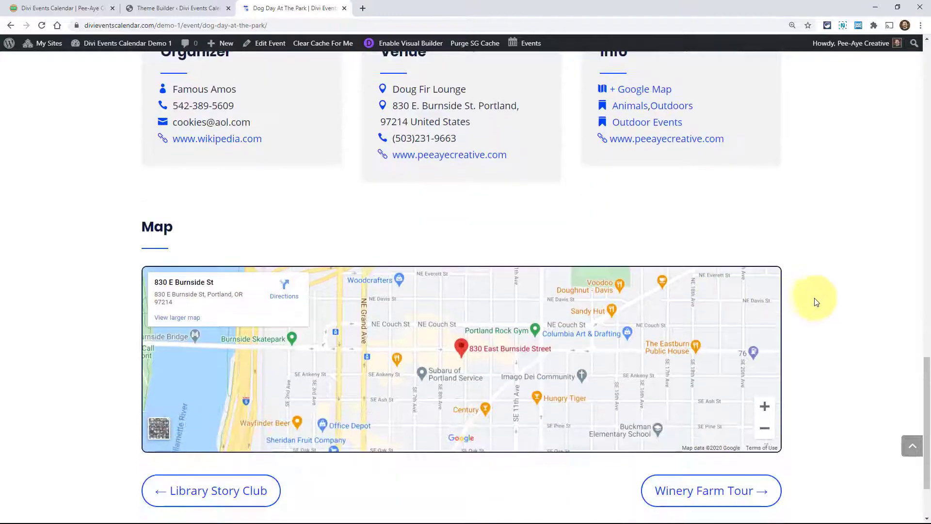
scroll(817, 342, up, 9)
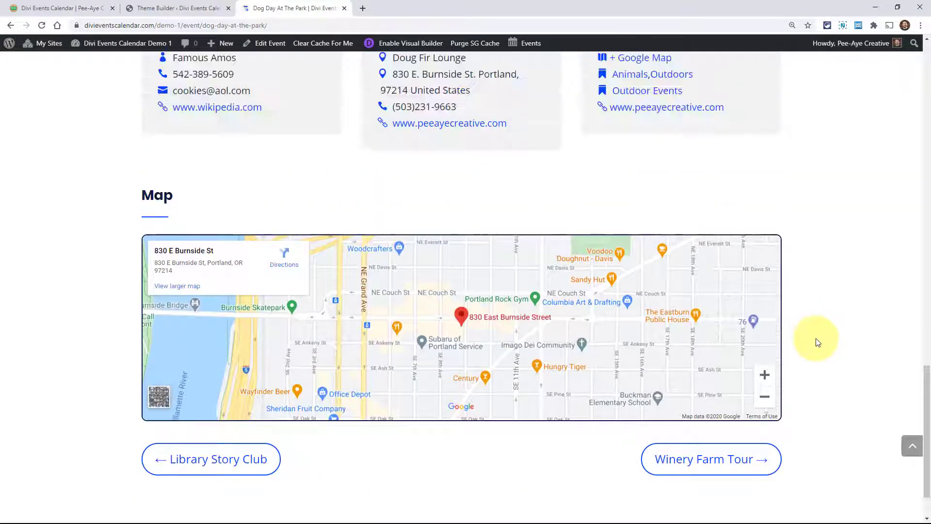
scroll(817, 342, up, 5)
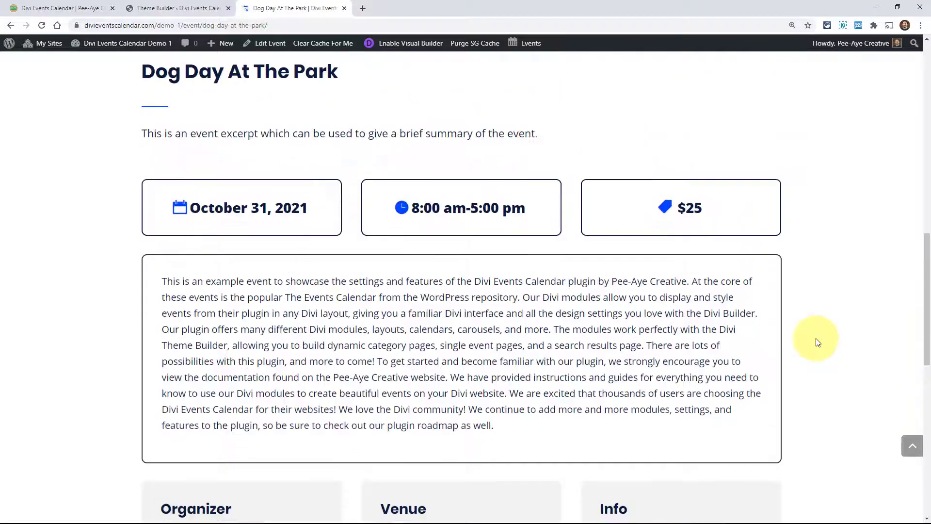
scroll(817, 342, up, 7)
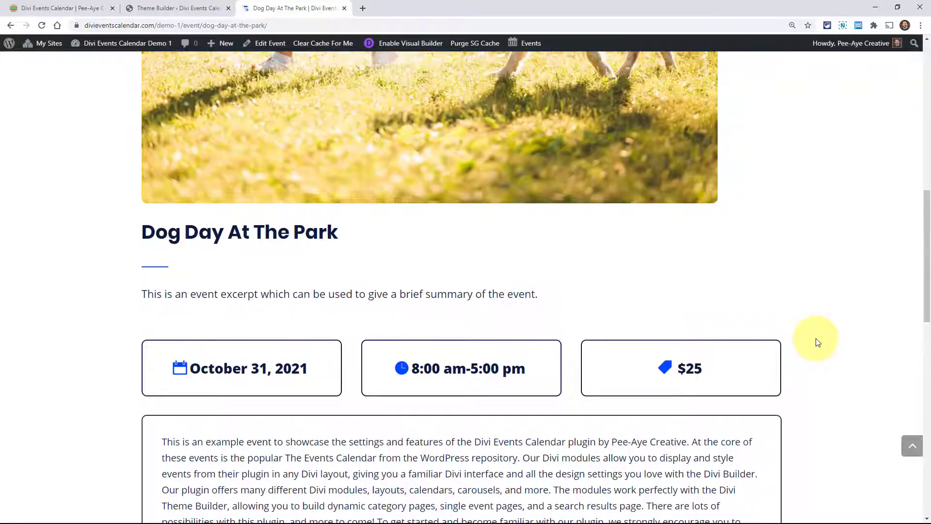
scroll(817, 342, up, 5)
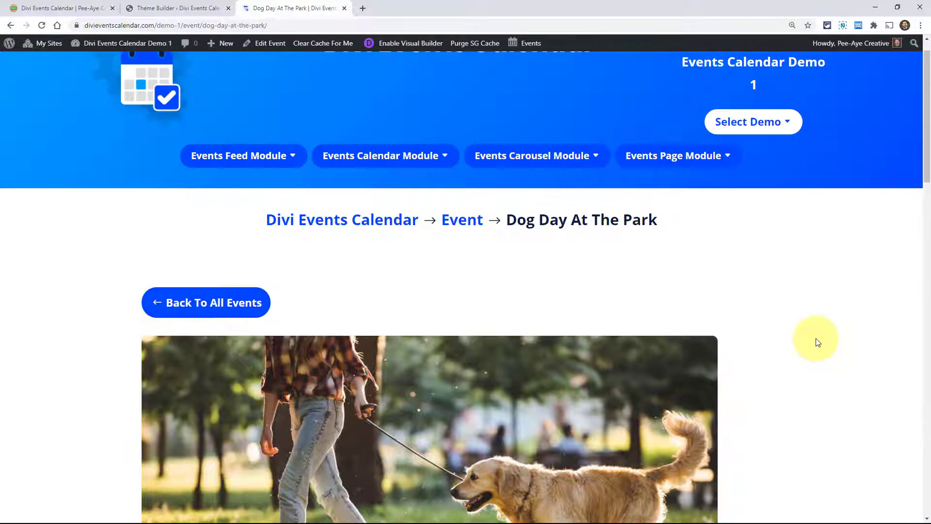
scroll(818, 342, up, 1)
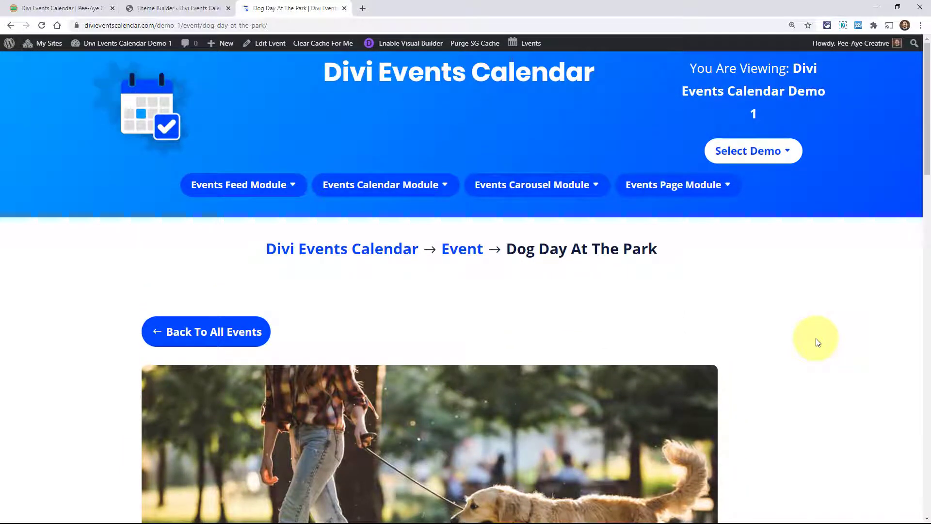
click(68, 8)
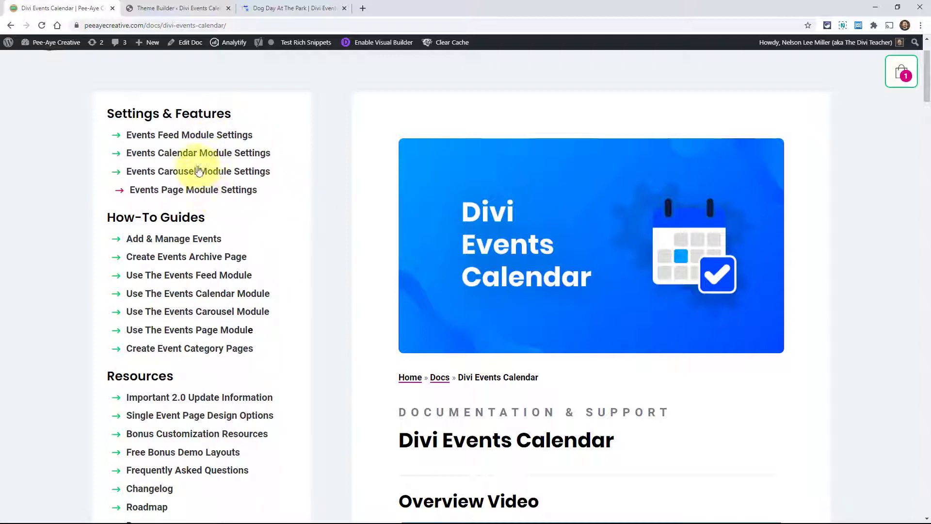
click(178, 140)
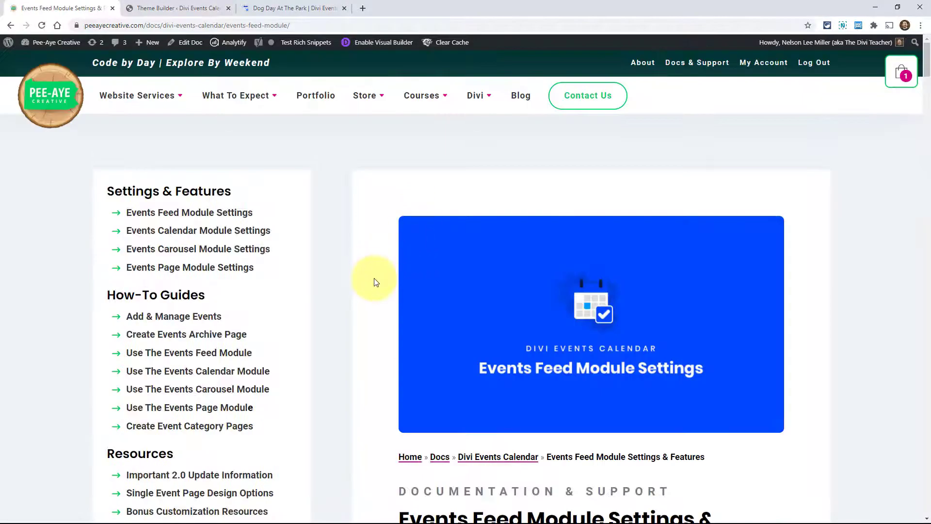
scroll(390, 291, down, 1)
scroll(396, 309, down, 8)
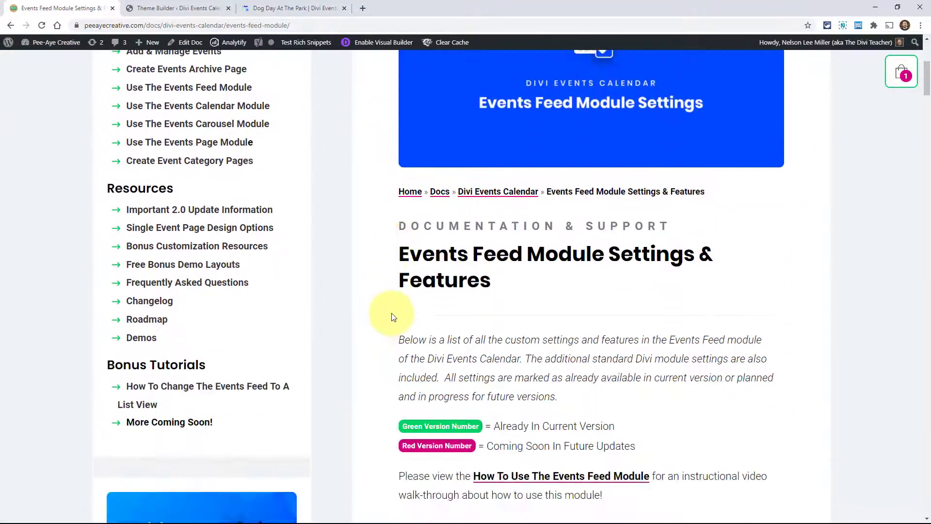
scroll(379, 316, down, 8)
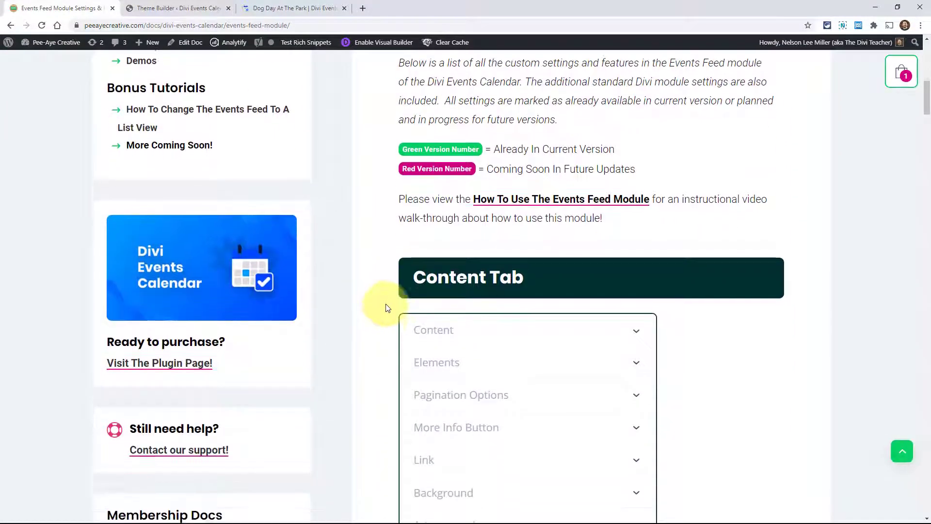
scroll(388, 309, down, 5)
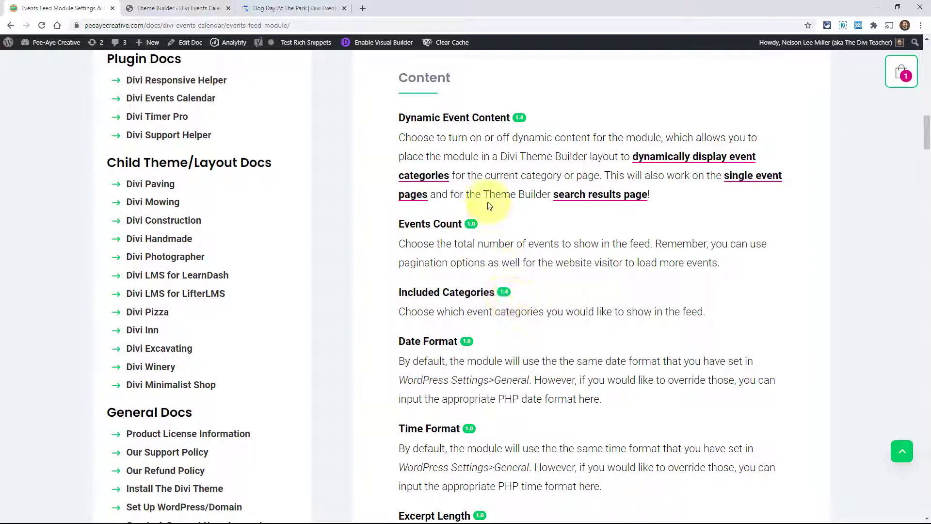
drag(402, 116, 509, 117)
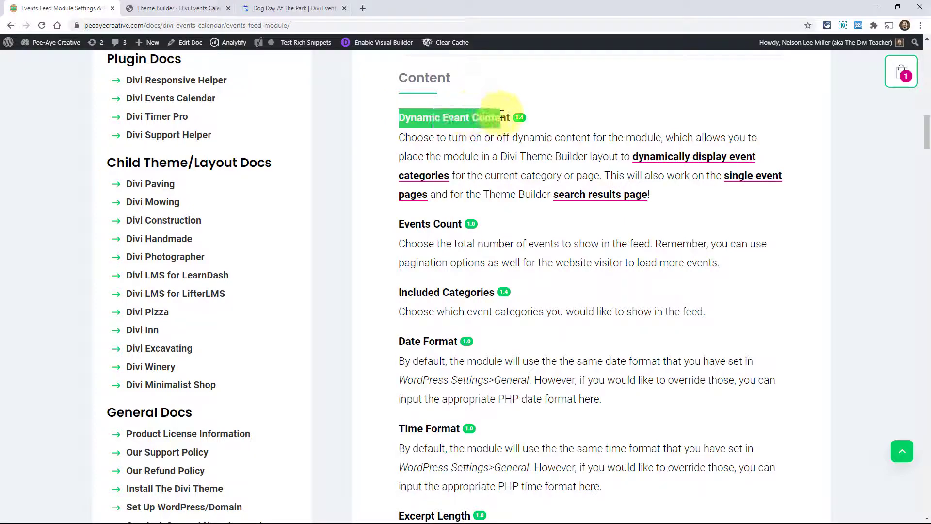
click(482, 117)
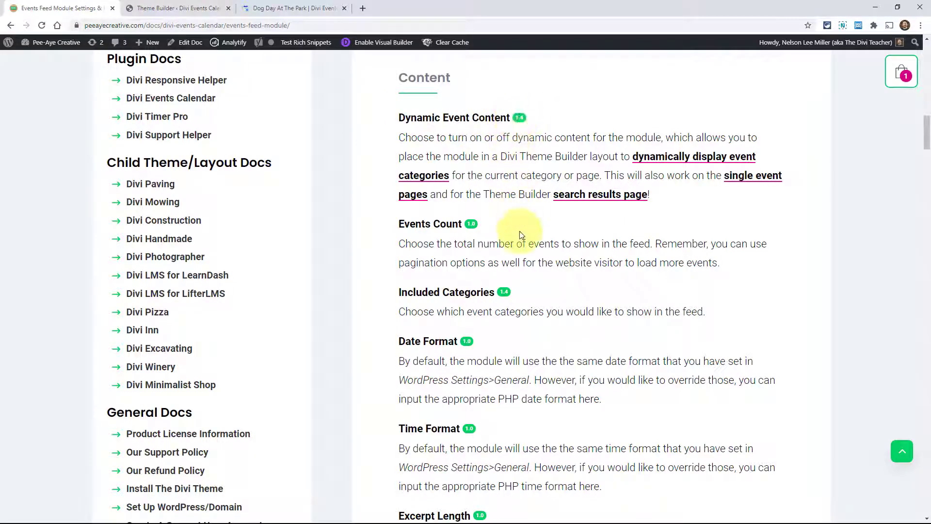
scroll(519, 231, down, 9)
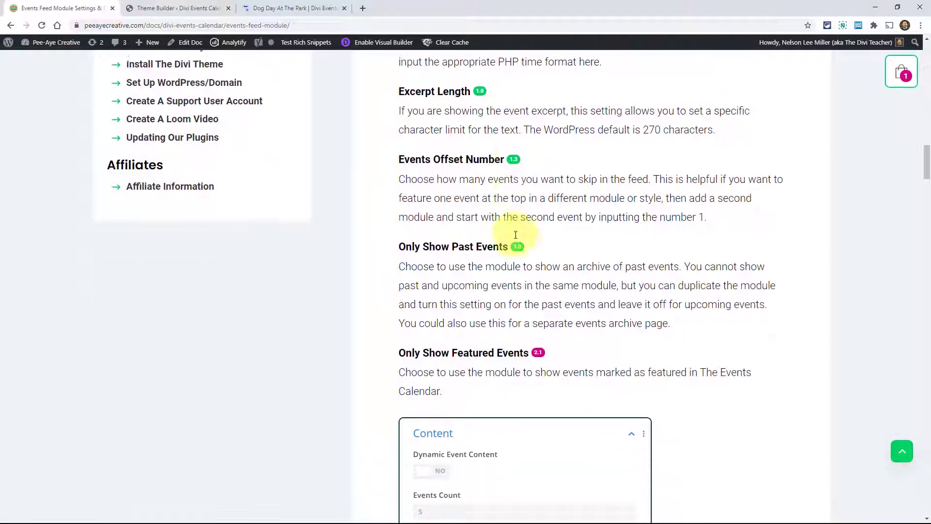
drag(397, 353, 523, 348)
click(505, 351)
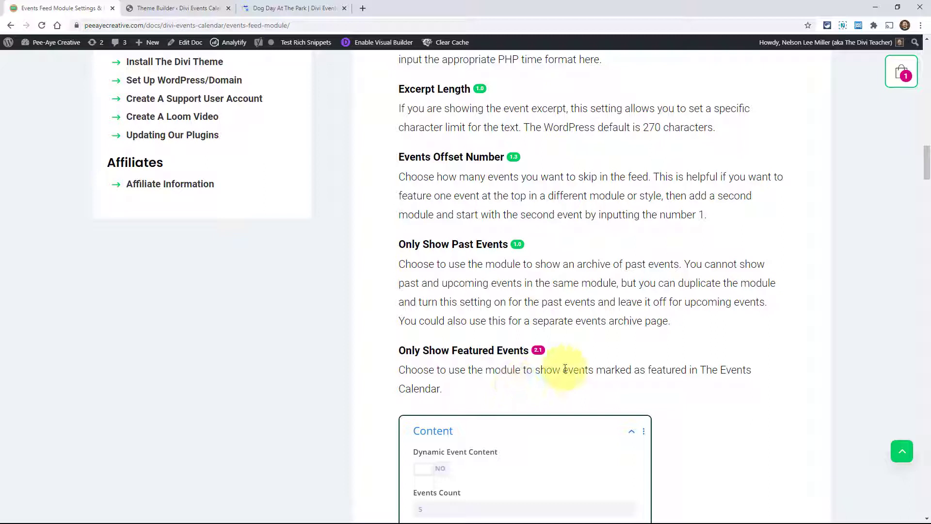
drag(400, 243, 493, 244)
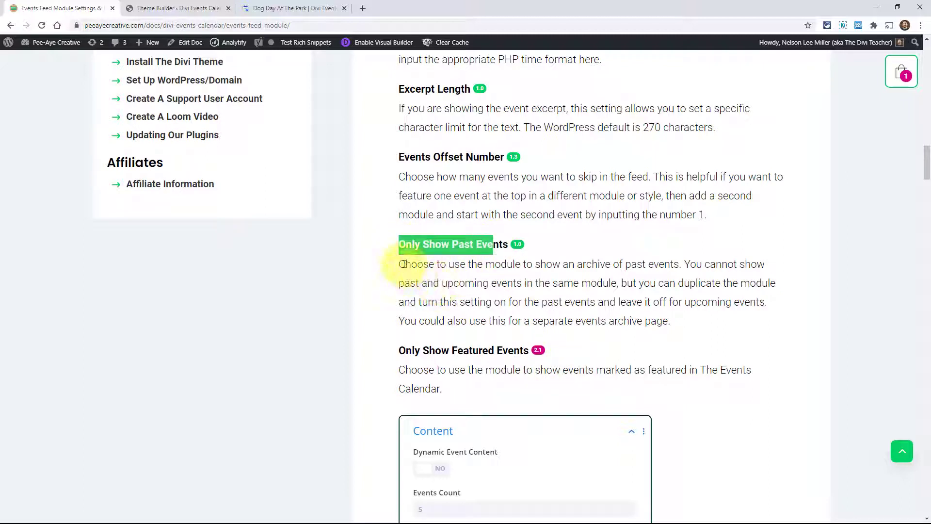
drag(400, 264, 656, 318)
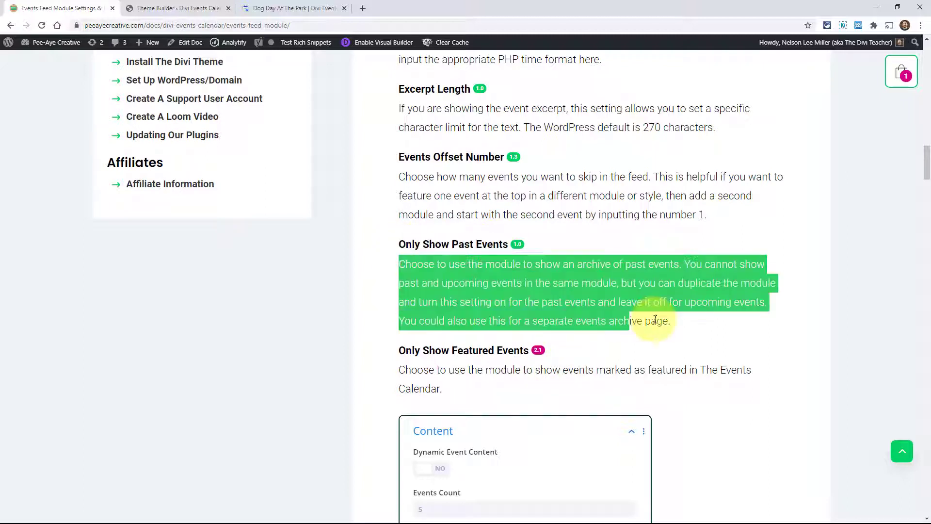
click(529, 298)
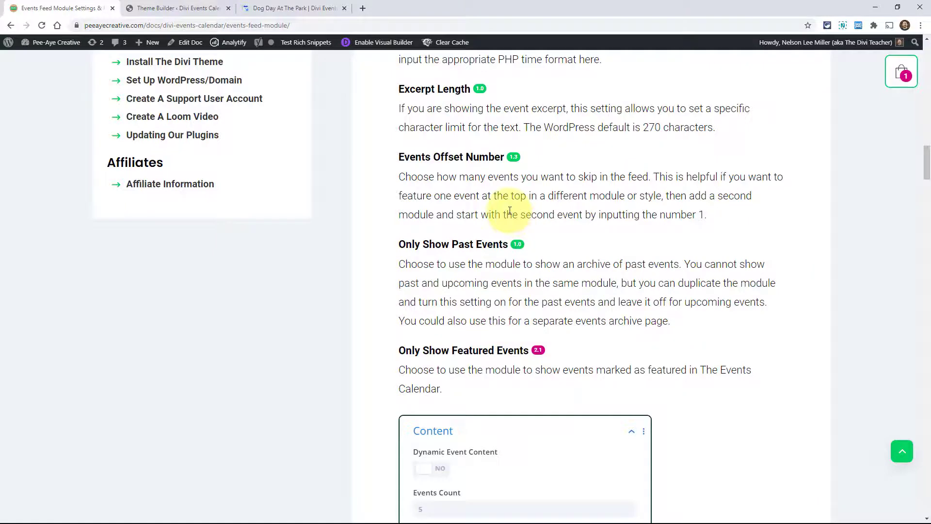
scroll(640, 295, down, 5)
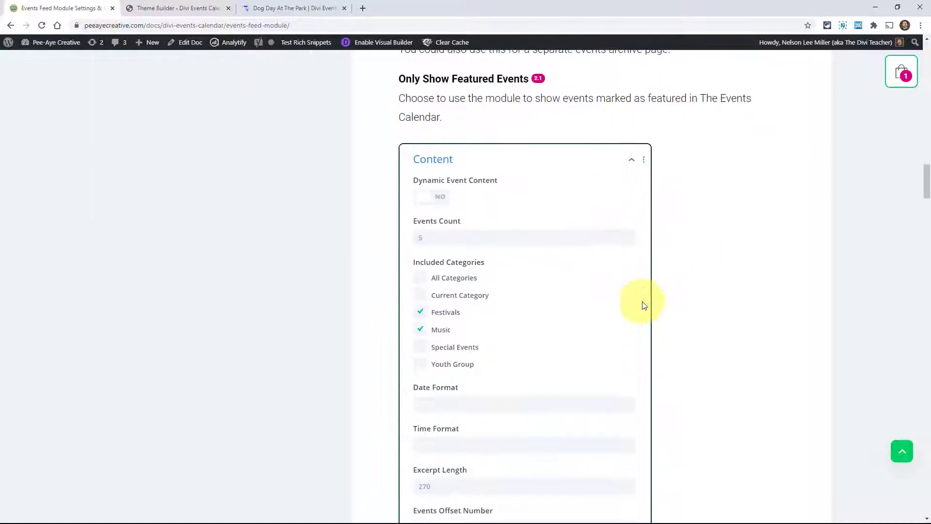
scroll(646, 312, down, 10)
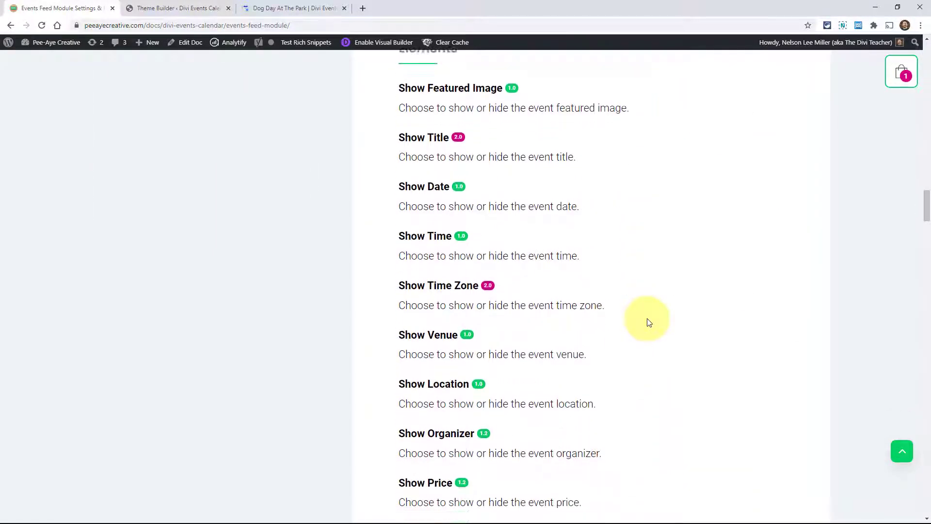
scroll(648, 322, down, 1)
scroll(649, 322, down, 4)
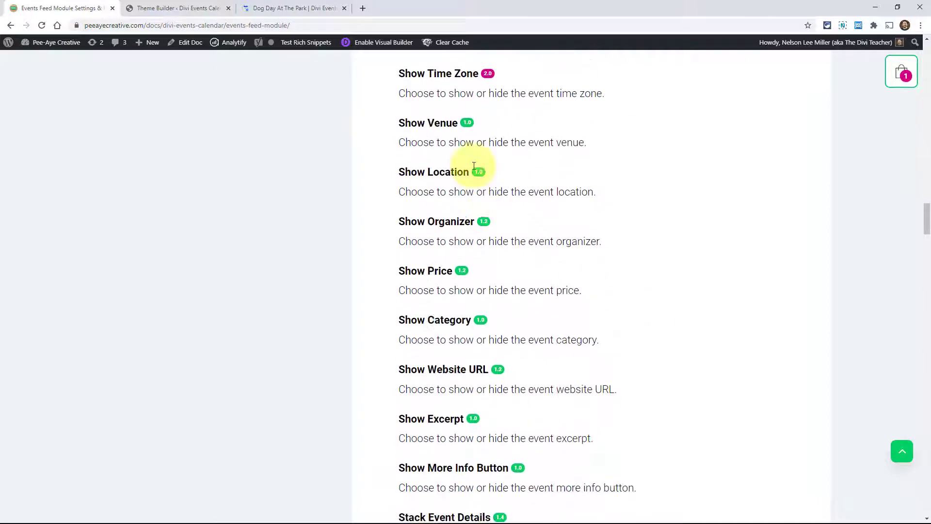
scroll(472, 377, up, 20)
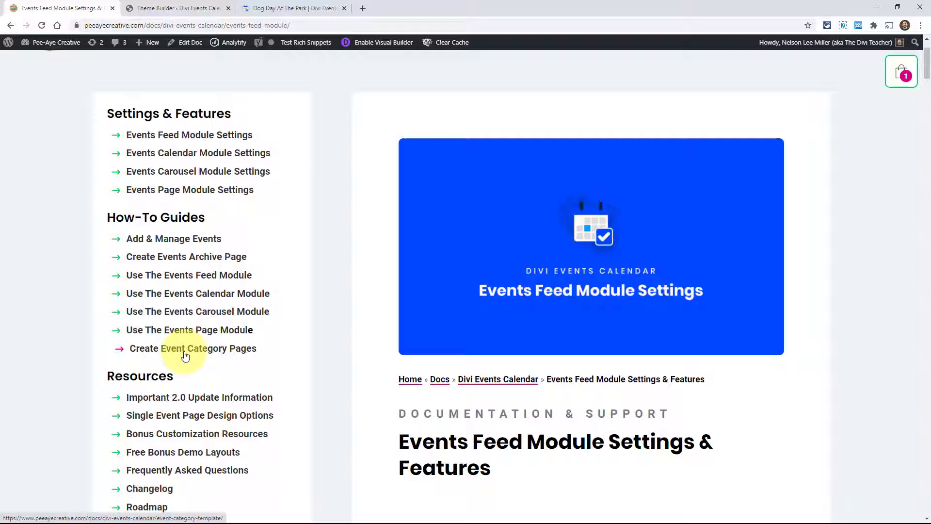
scroll(354, 369, down, 3)
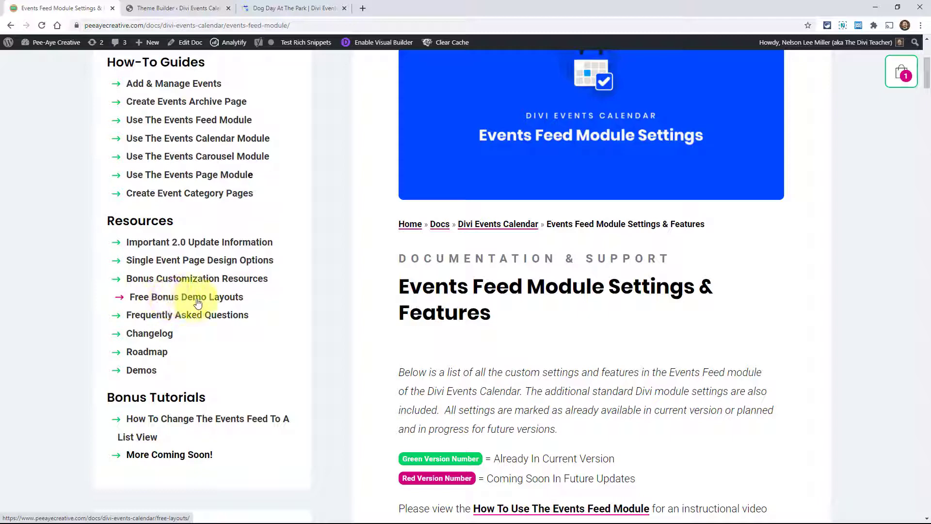
scroll(262, 314, down, 1)
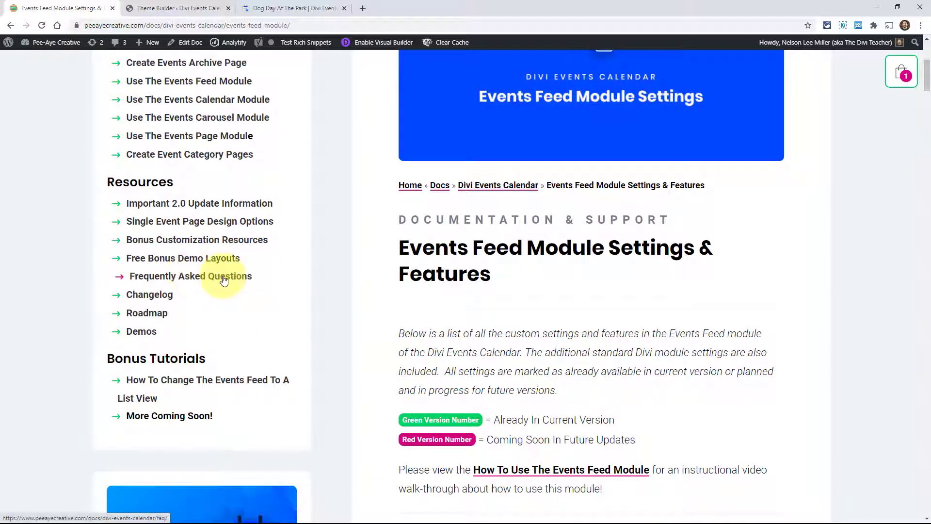
scroll(319, 330, down, 2)
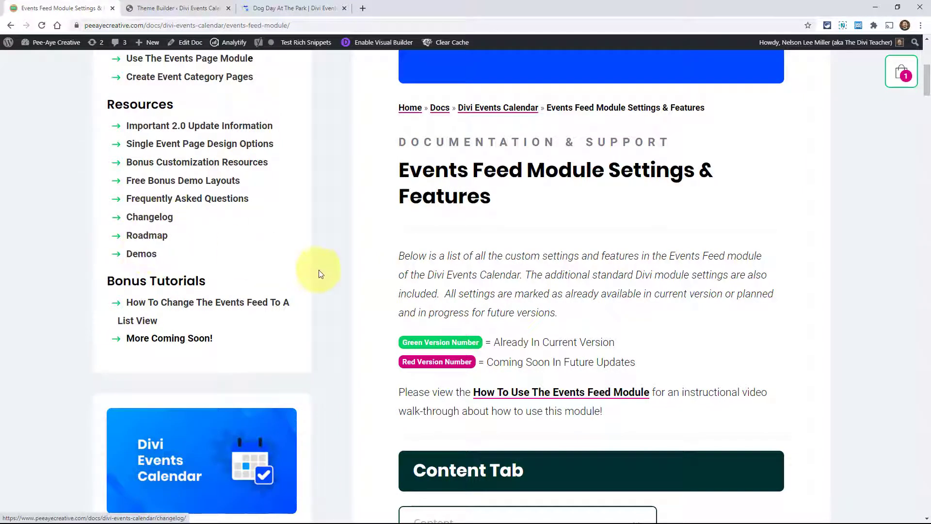
scroll(339, 313, down, 1)
scroll(340, 314, down, 1)
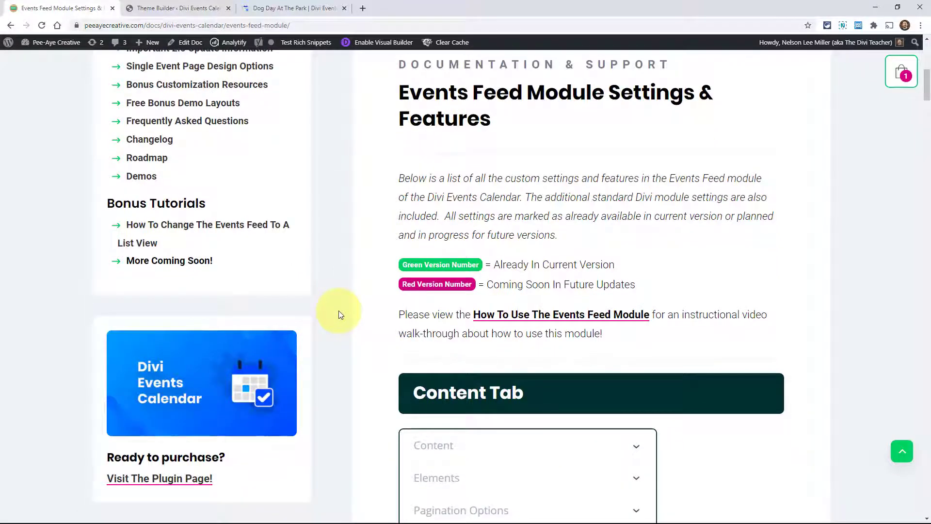
Open 'How To Change The Events Feed To A List View' in a new tab, then return to Events Feed Module Settings.
click(230, 222)
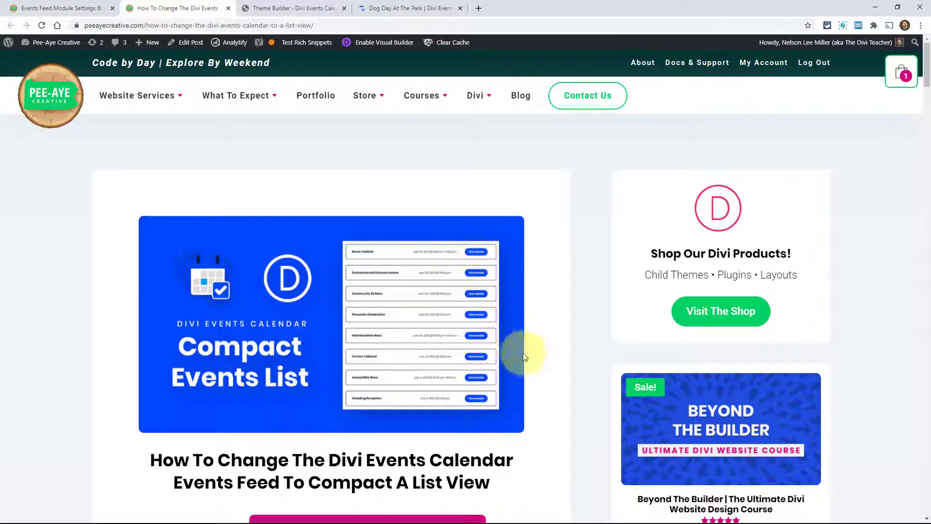
scroll(544, 381, down, 2)
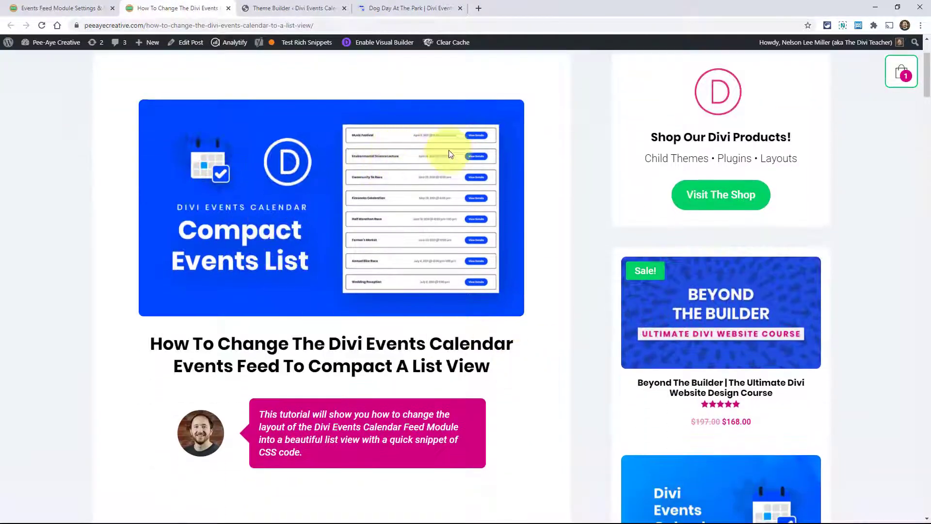
scroll(523, 326, down, 3)
scroll(522, 326, up, 3)
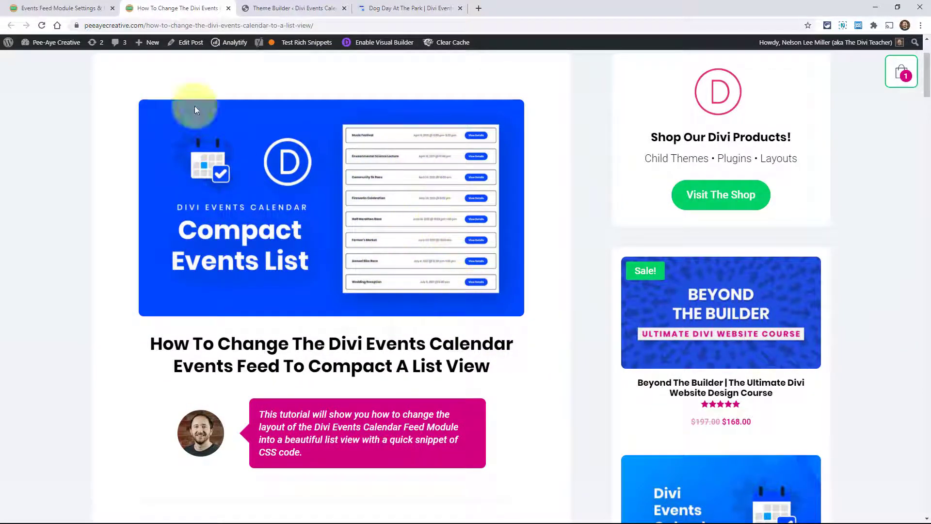
click(43, 8)
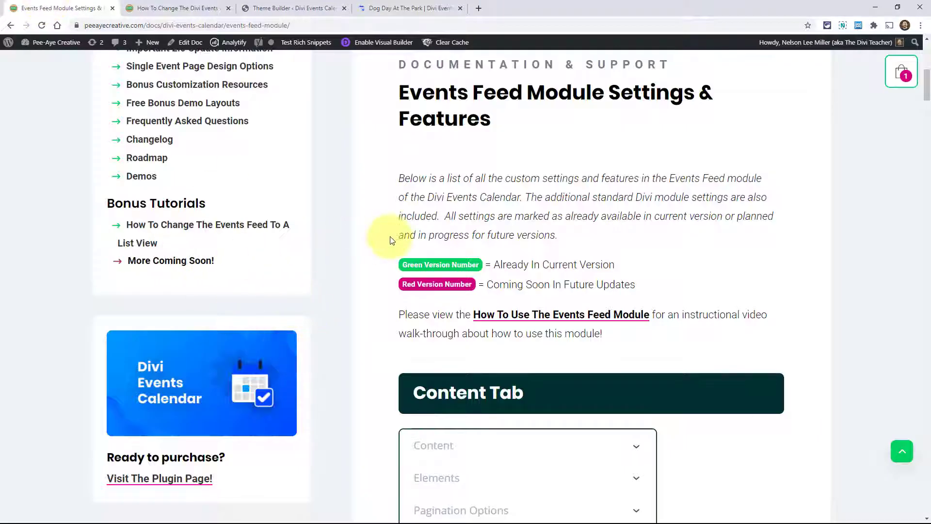
Go back to the Divi Events Calendar docs page and browse its Plugin Updates section.
key(alt+Left)
scroll(545, 324, down, 5)
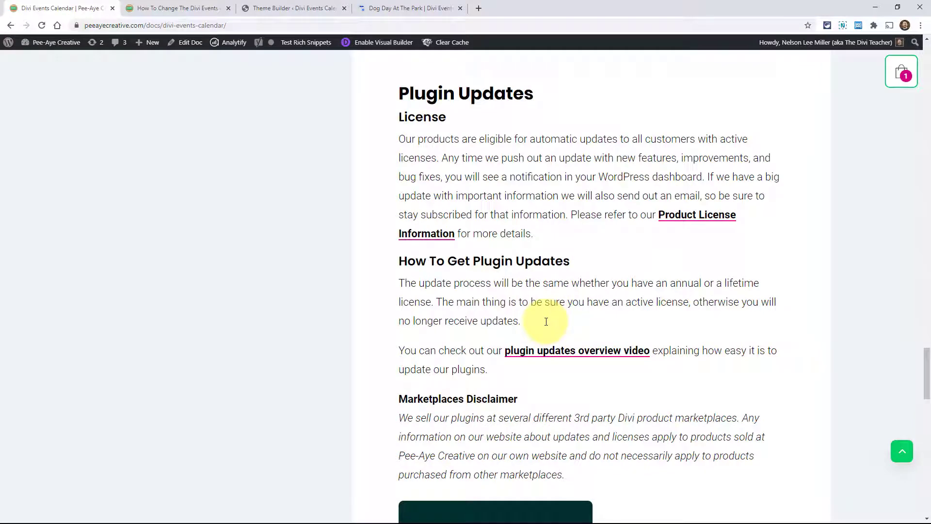
scroll(519, 312, down, 4)
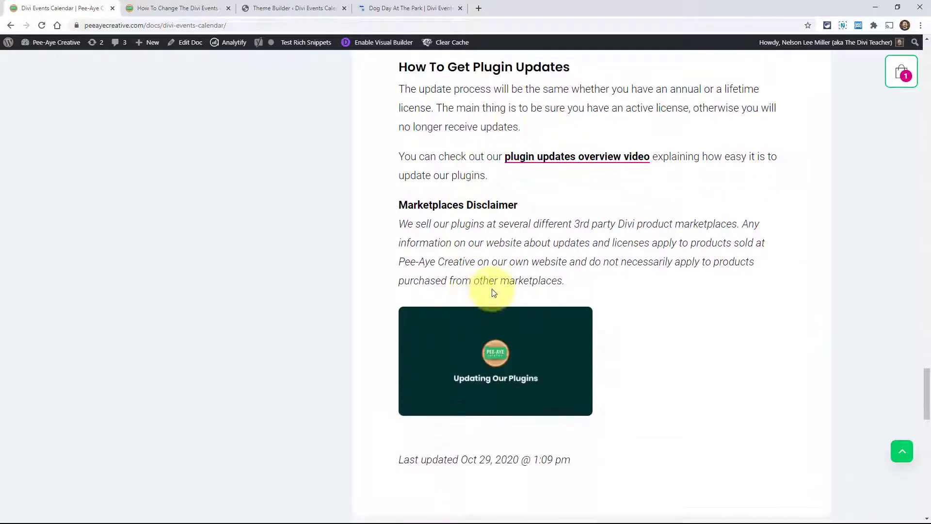
scroll(506, 280, up, 5)
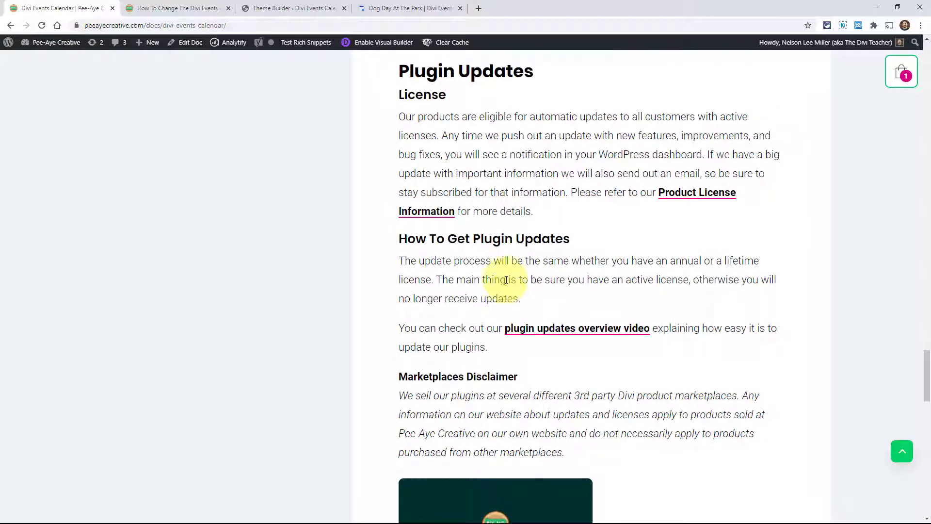
scroll(506, 280, up, 3)
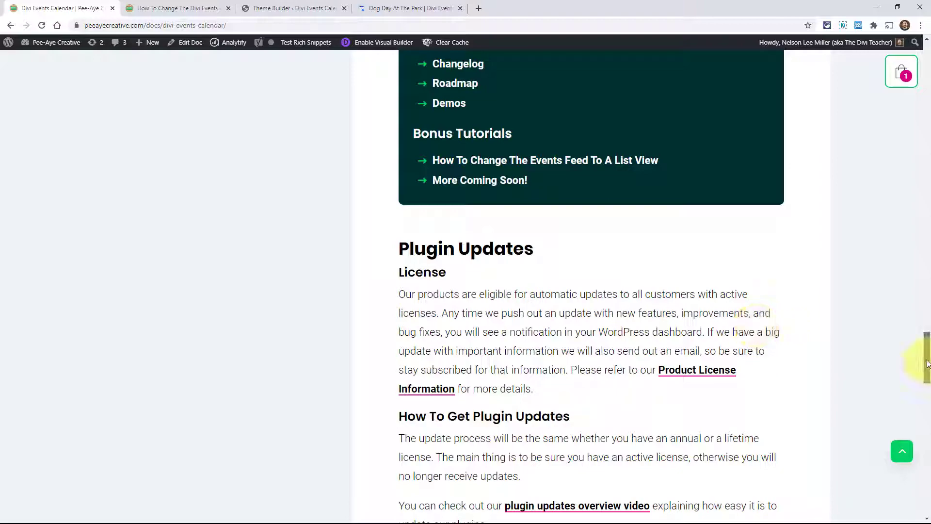
drag(927, 363, 915, 166)
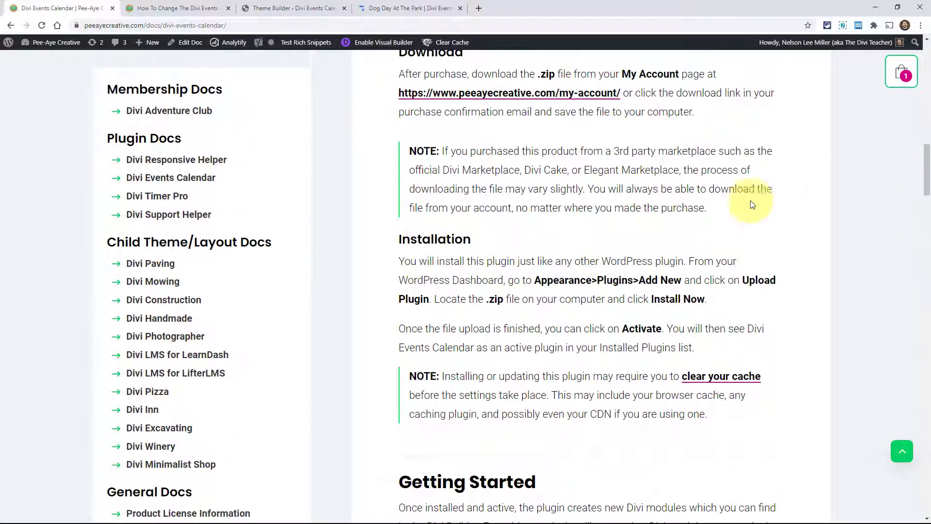
scroll(751, 204, up, 5)
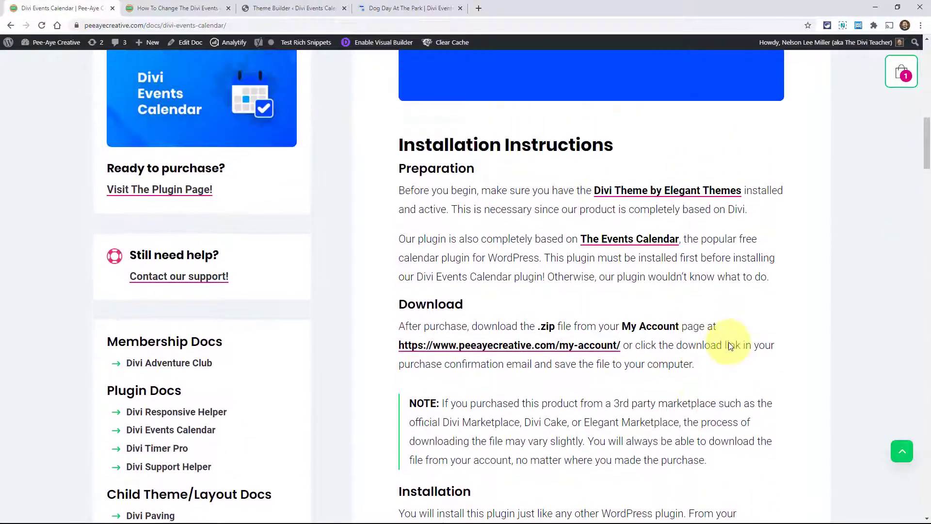
scroll(729, 346, up, 5)
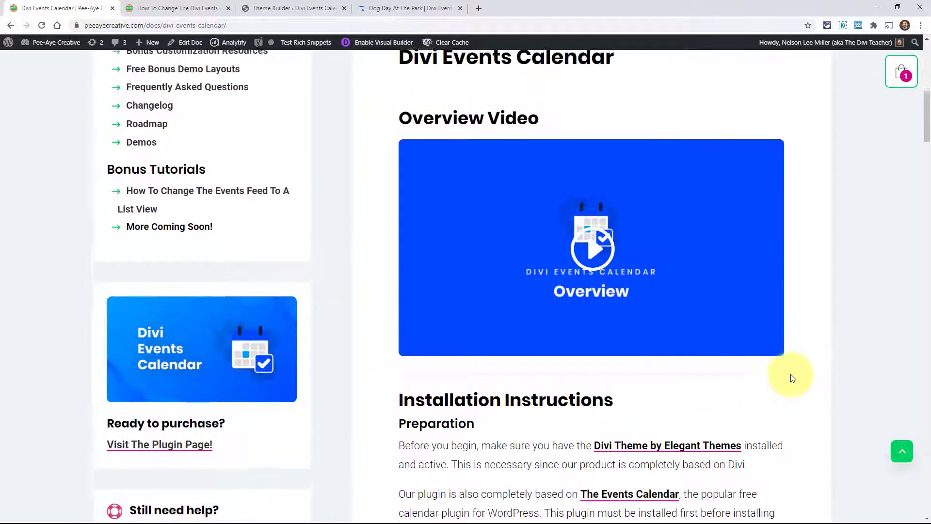
scroll(793, 377, up, 3)
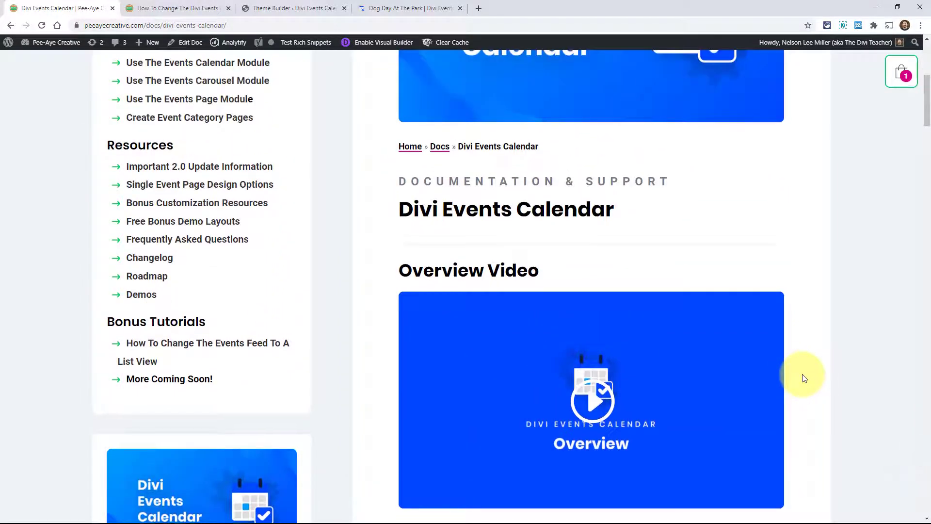
scroll(808, 380, up, 2)
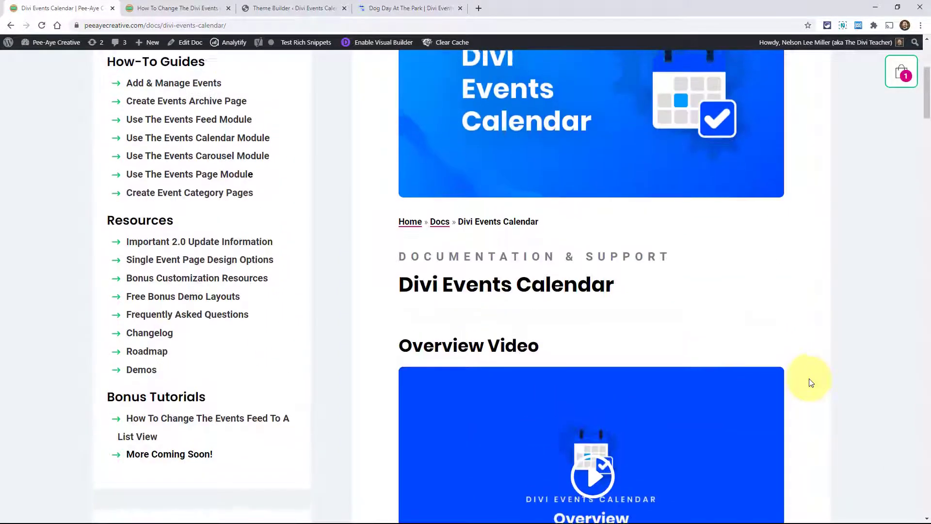
scroll(810, 382, up, 4)
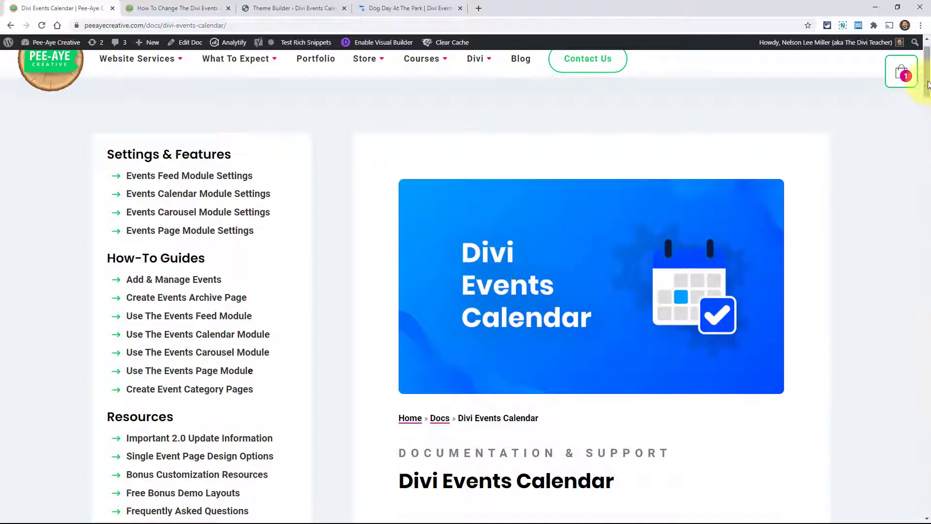
drag(926, 73, 927, 452)
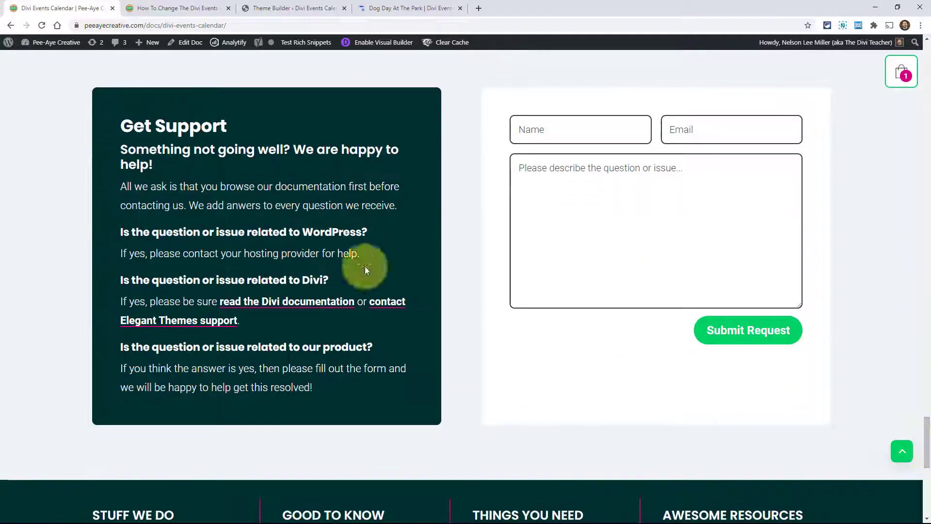